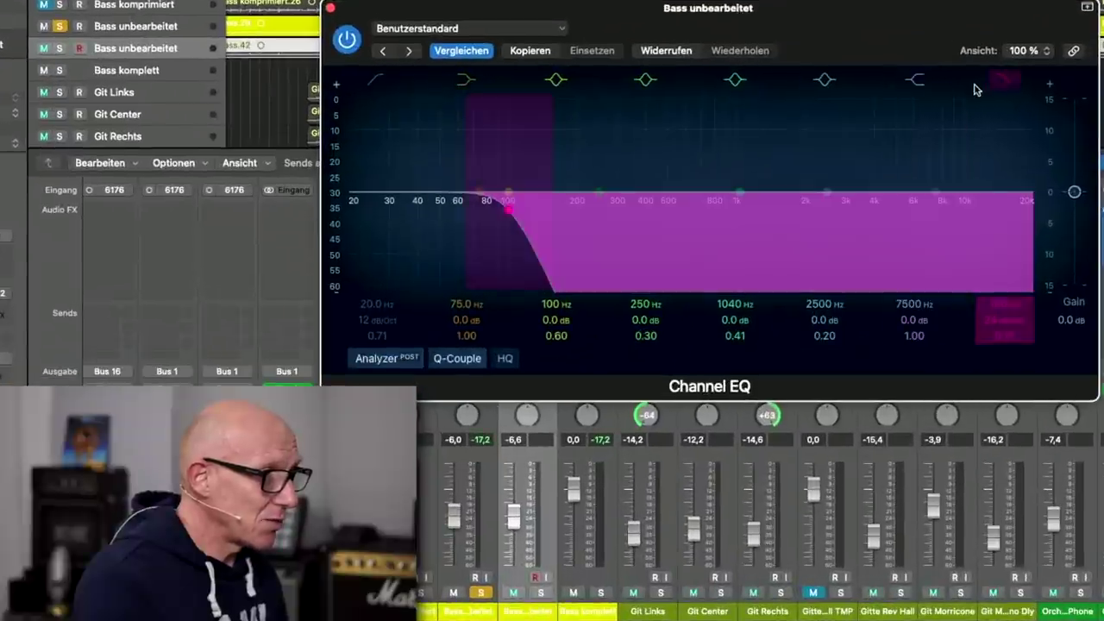
- Replace the second unprocessed bass track's high-cut filter with a low-cut at 100 Hz and close its Channel EQ
{"action": "left_click", "coordinate": [884, 183]}
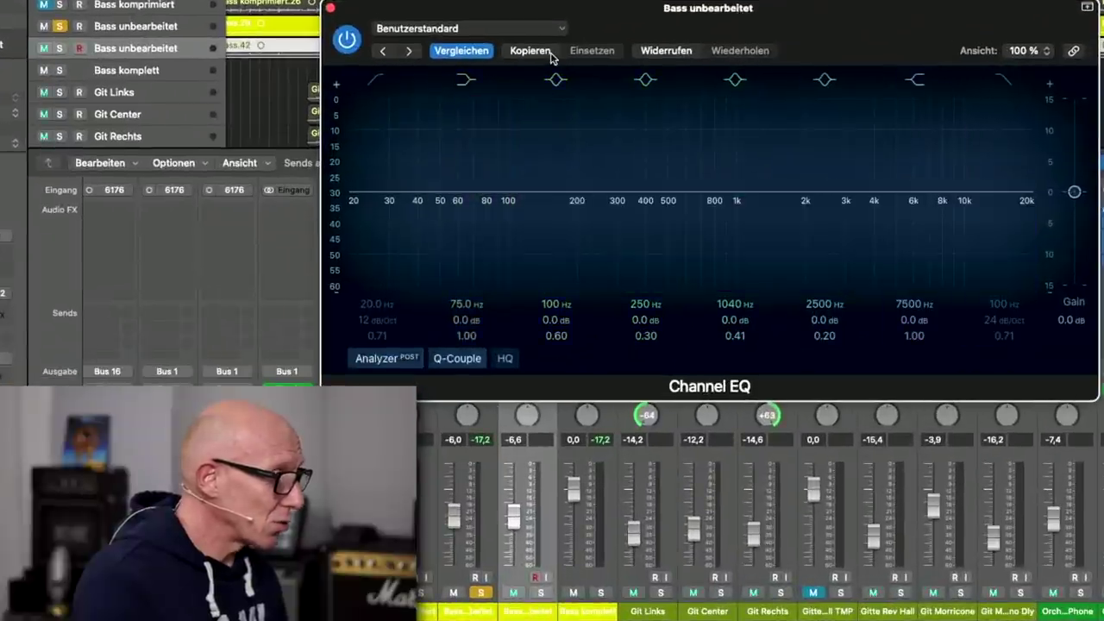
{"action": "left_click", "coordinate": [378, 82]}
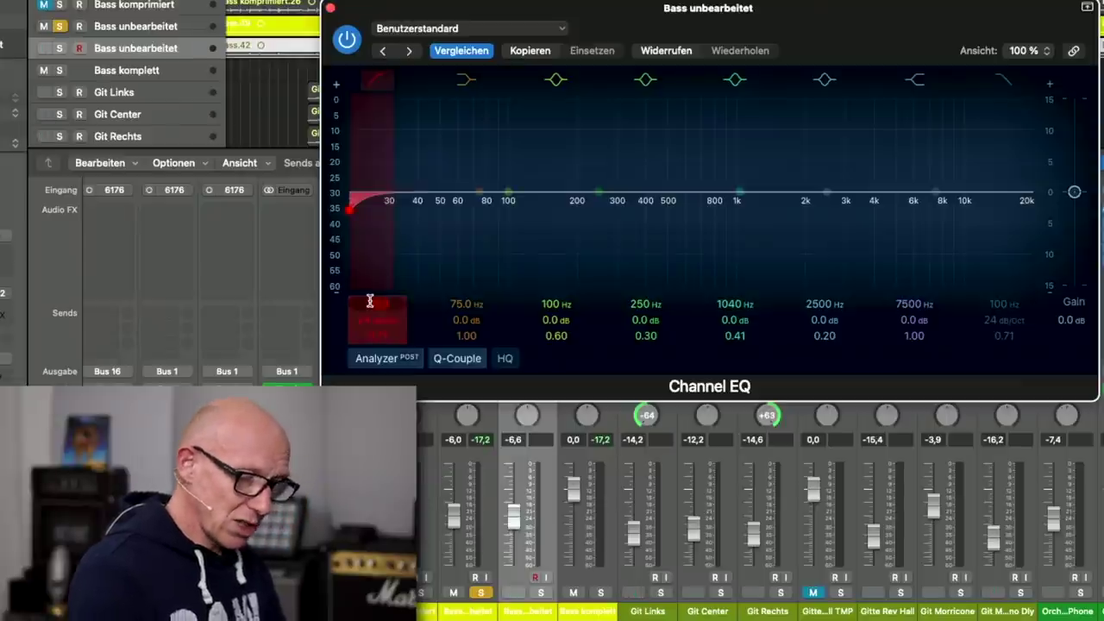
{"action": "key", "text": "Return"}
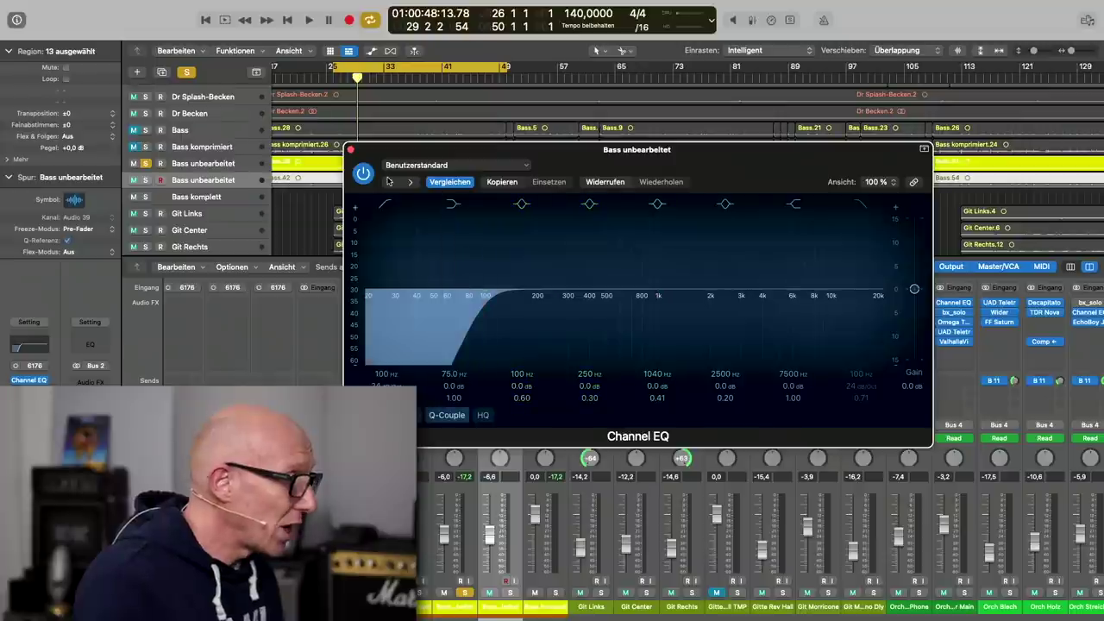
{"action": "left_click", "coordinate": [350, 151]}
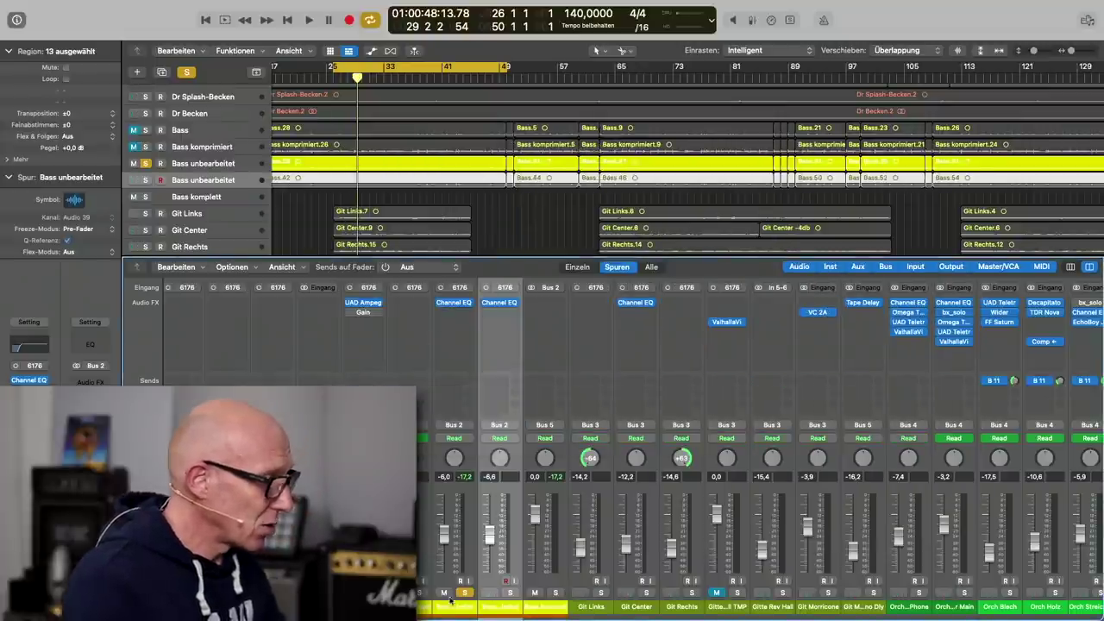
- Play the low-passed bass with and without the high-passed track, and finish with only the high-passed track soloed
{"action": "left_click", "coordinate": [510, 592]}
{"action": "key", "text": "space"}
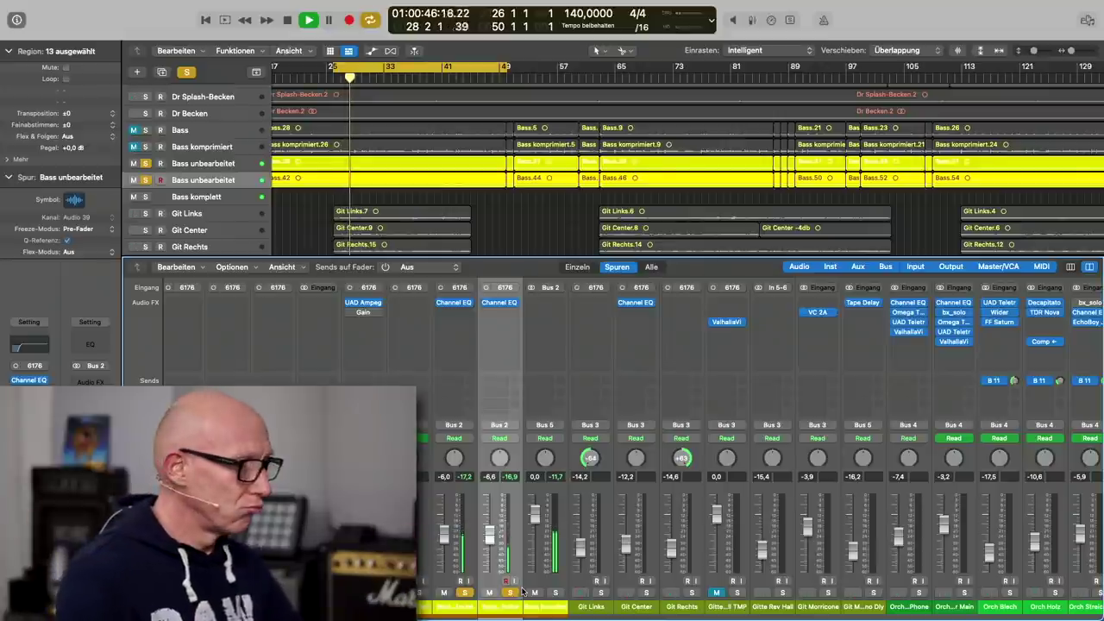
{"action": "left_click", "coordinate": [511, 593]}
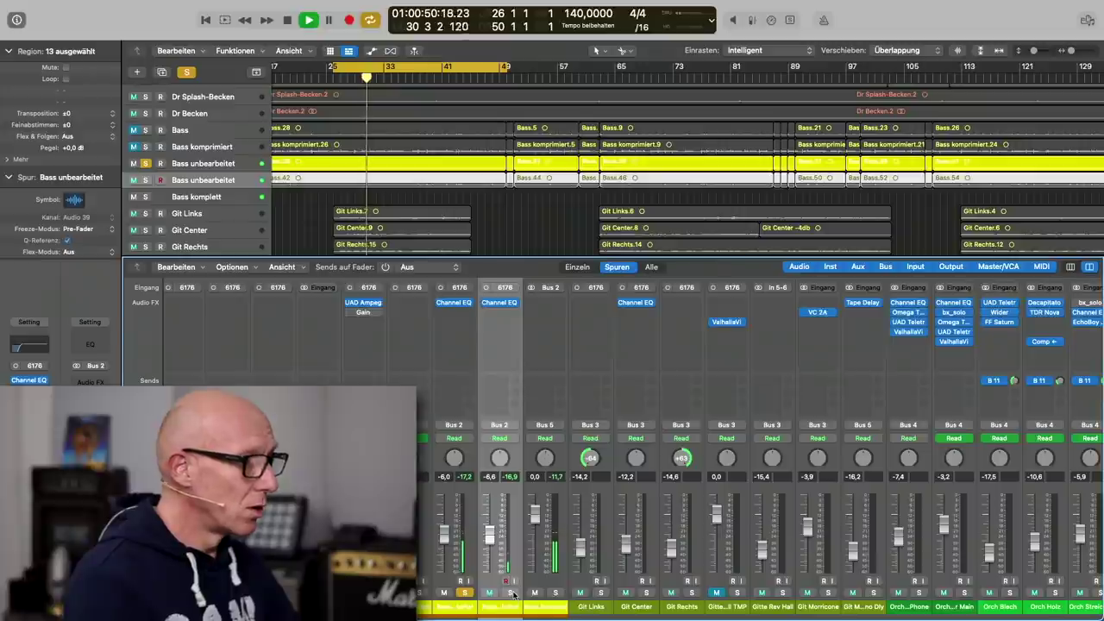
{"action": "left_click", "coordinate": [510, 592]}
{"action": "left_click", "coordinate": [464, 593]}
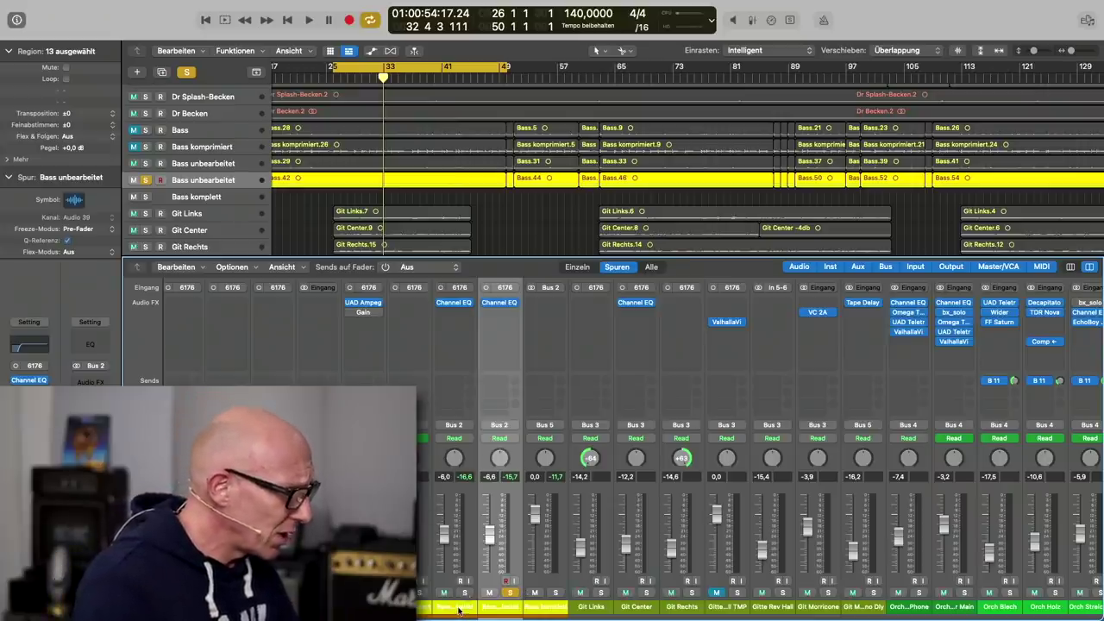
- Rename the low-passed bass track Bass Lo and the high-passed one Bass Hi
{"action": "double_click", "coordinate": [459, 608]}
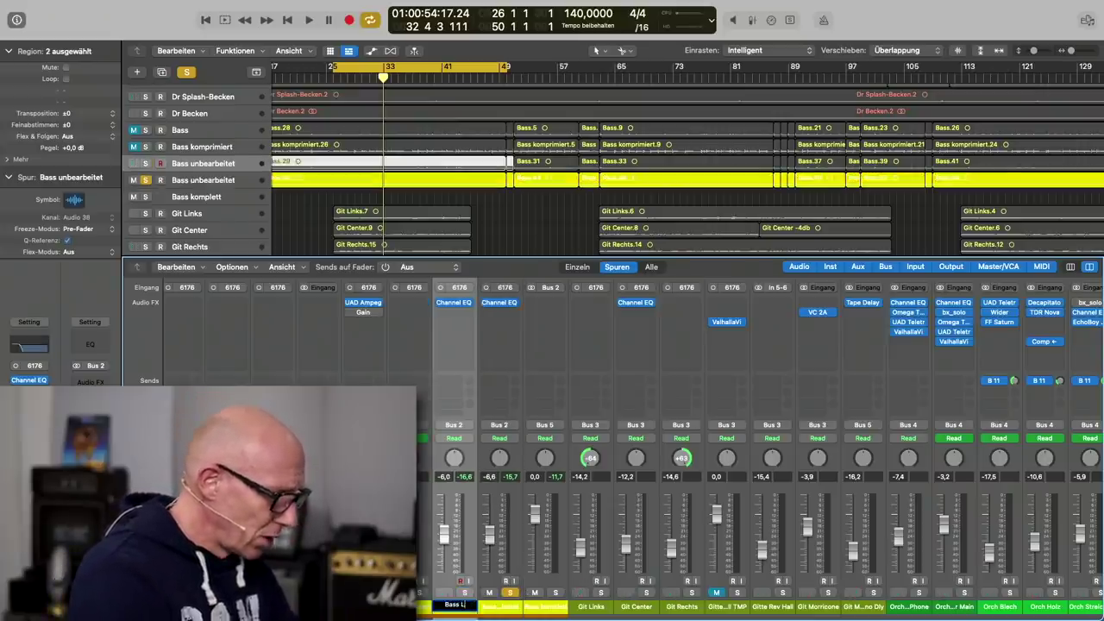
{"action": "double_click", "coordinate": [499, 607]}
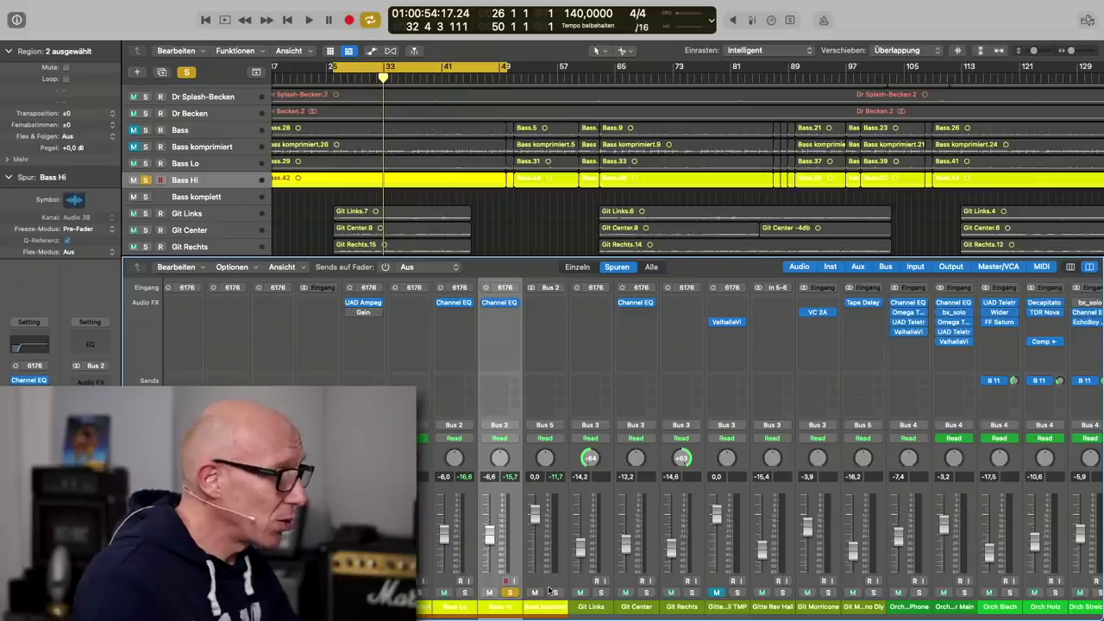
- Insert the mono MV2 compressor after the Channel EQ on Bass Lo and place its window clear of the bass channels
{"action": "scroll", "coordinate": [458, 373], "scroll_direction": "right", "scroll_amount": 1}
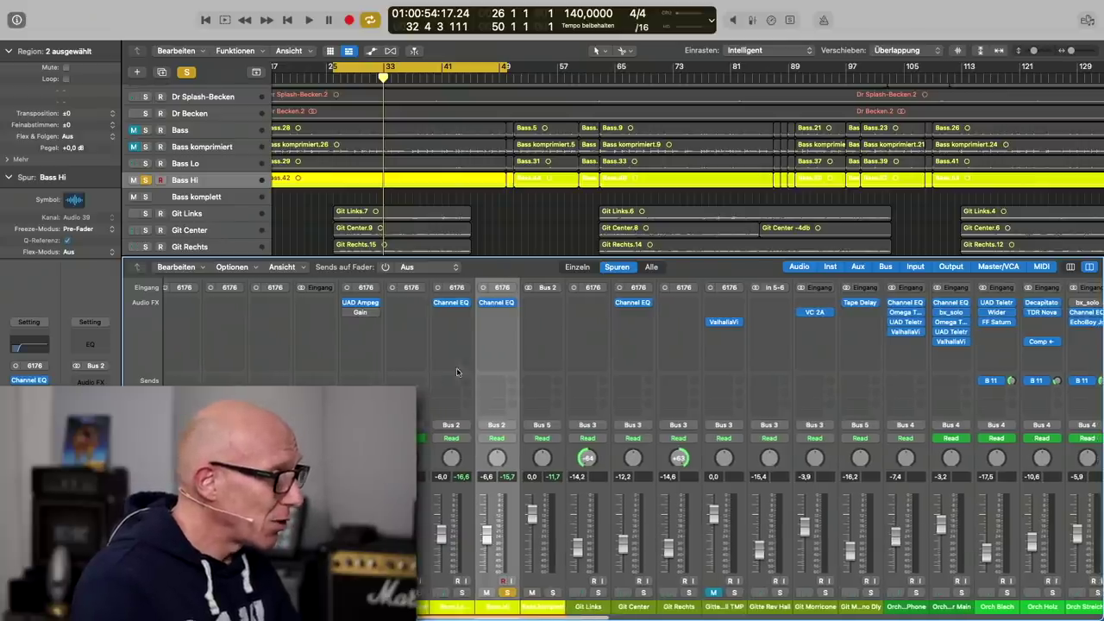
{"action": "left_click", "coordinate": [463, 313]}
{"action": "mouse_move", "coordinate": [473, 380]}
{"action": "left_click", "coordinate": [530, 381]}
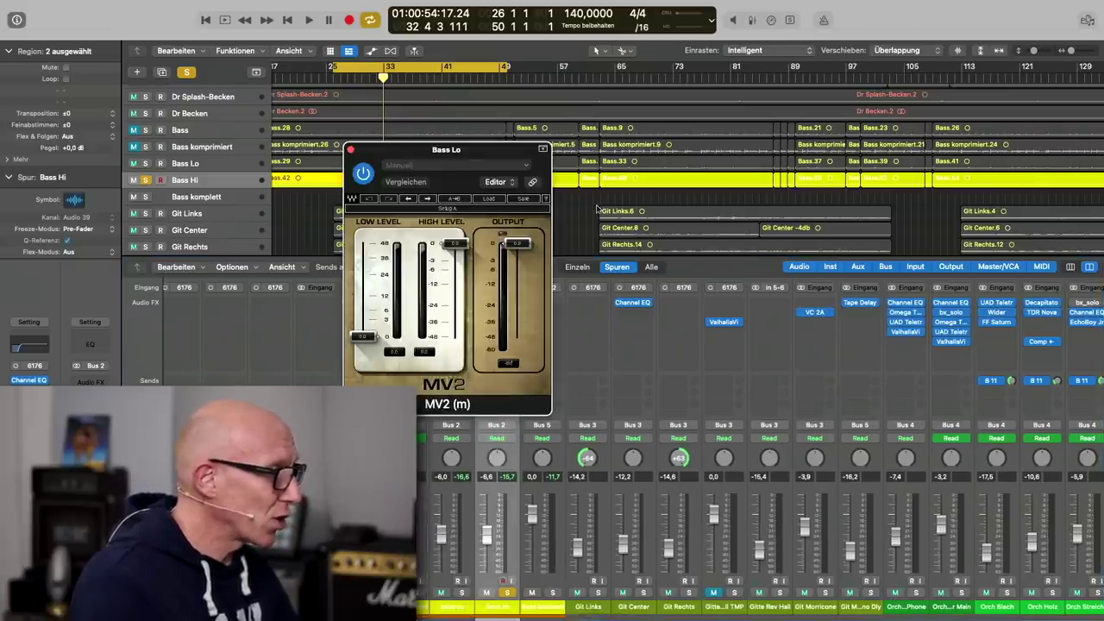
{"action": "left_click_drag", "start_coordinate": [445, 153], "coordinate": [699, 158]}
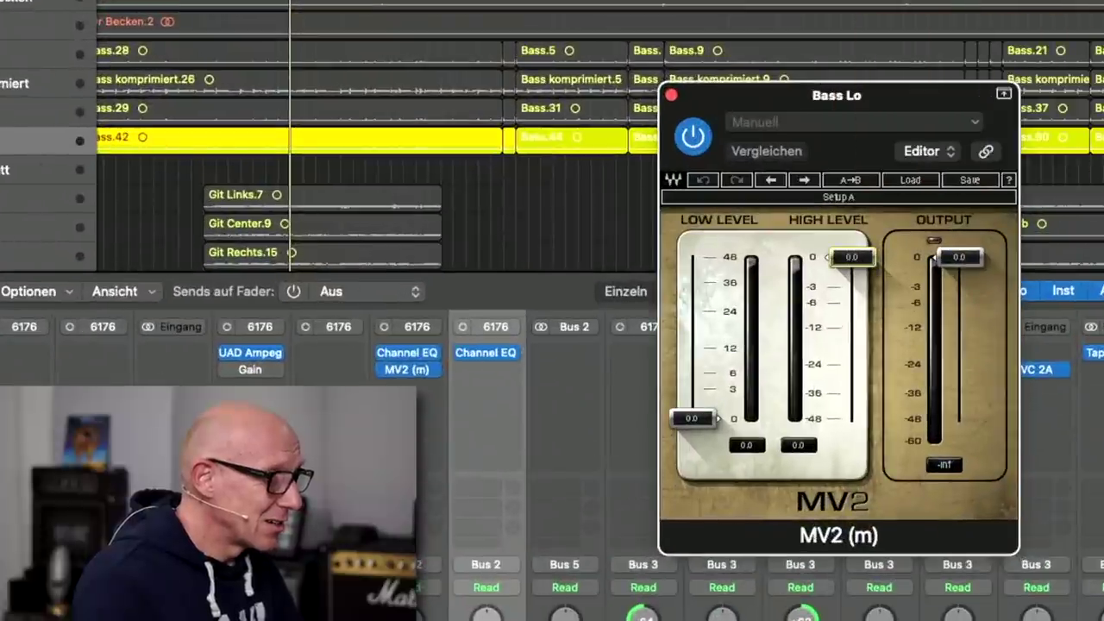
- Raise MV2's Low Level to about 9 and lower its High Level to about -9
{"action": "left_click_drag", "start_coordinate": [852, 257], "coordinate": [852, 328]}
{"action": "left_click_drag", "start_coordinate": [682, 421], "coordinate": [696, 356]}
{"action": "left_click_drag", "start_coordinate": [856, 320], "coordinate": [854, 308]}
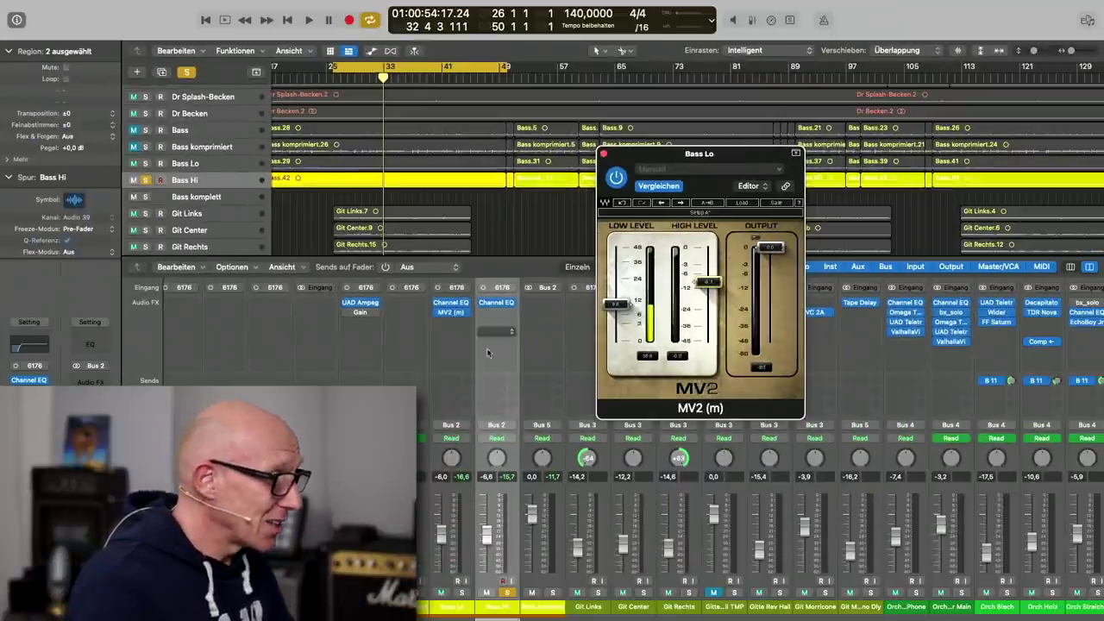
- Audition Bass Lo with the MV2 compression, and solo Bass Hi as well to hear both together
{"action": "left_click", "coordinate": [462, 592]}
{"action": "key", "text": "space"}
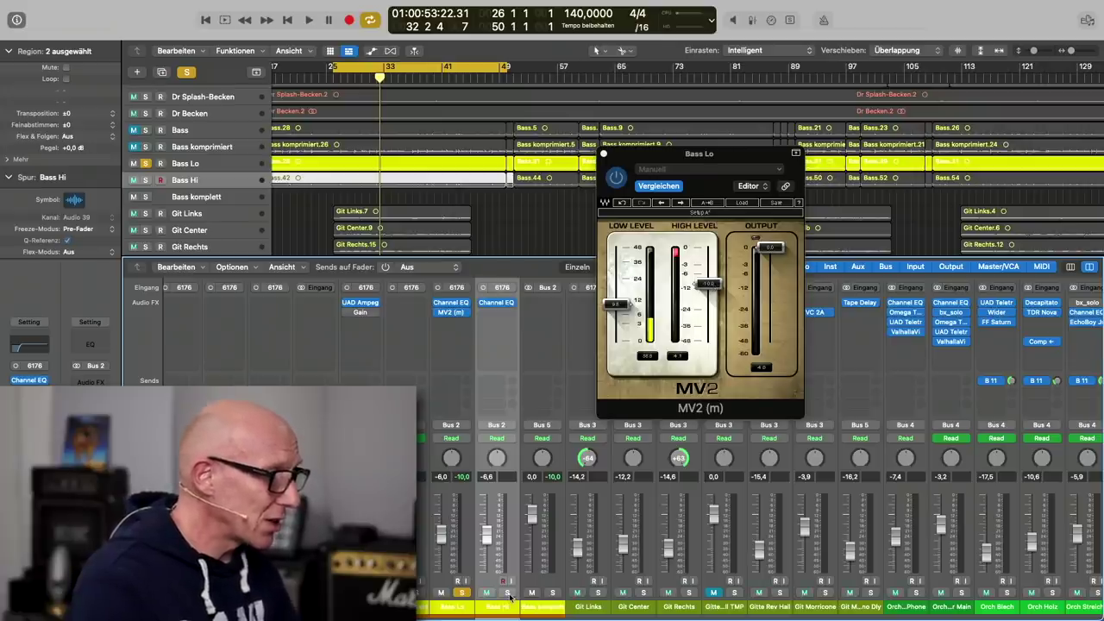
{"action": "left_click", "coordinate": [509, 593]}
{"action": "key", "text": "space"}
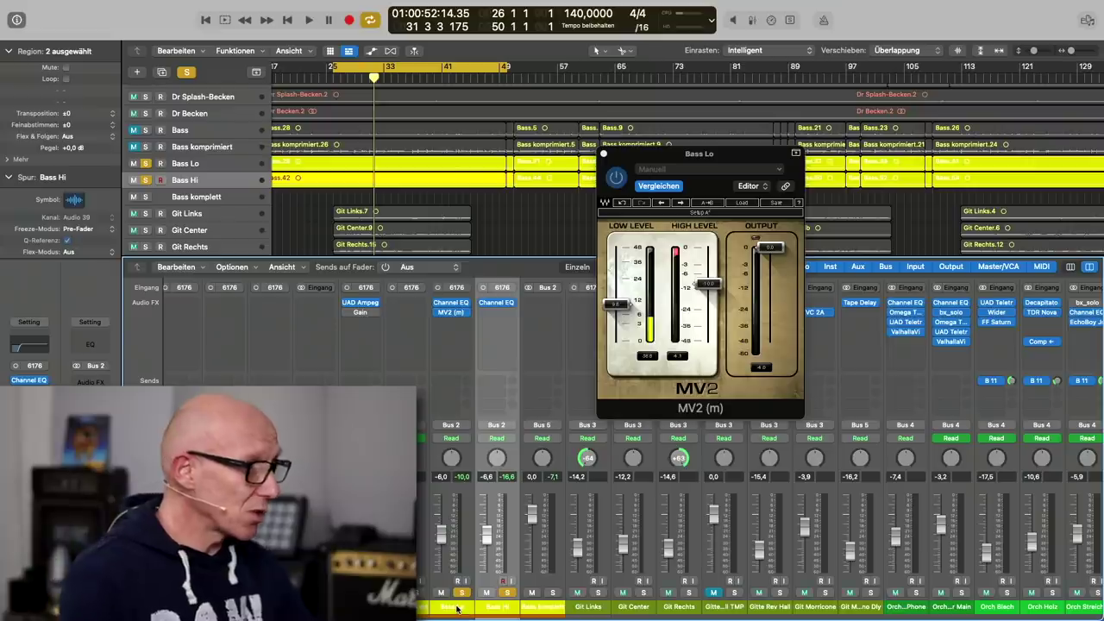
- Balance the basses during playback with Bass Lo at -12.2 dB and Bass Hi at -8.2 dB, and close MV2
{"action": "left_click", "coordinate": [479, 609]}
{"action": "left_click", "coordinate": [489, 606], "text": "shift"}
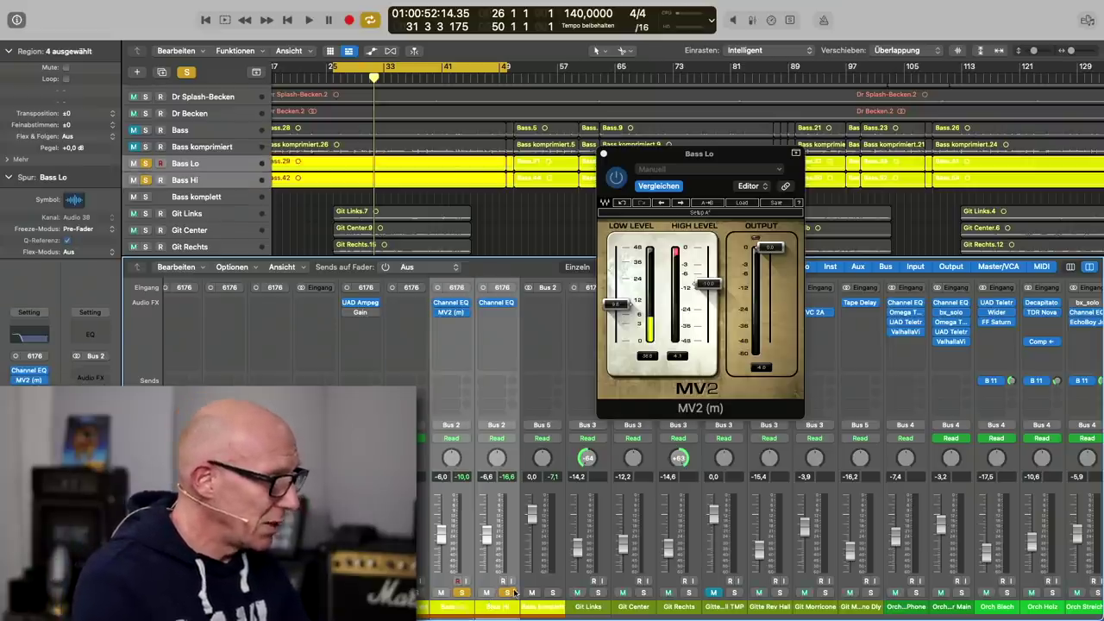
{"action": "key", "text": "space"}
{"action": "mouse_move", "coordinate": [464, 362]}
{"action": "left_mouse_down"}
{"action": "mouse_move", "coordinate": [463, 391]}
{"action": "mouse_move", "coordinate": [452, 377]}
{"action": "left_mouse_up"}
{"action": "left_click", "coordinate": [455, 406]}
{"action": "left_click_drag", "start_coordinate": [552, 364], "coordinate": [552, 356]}
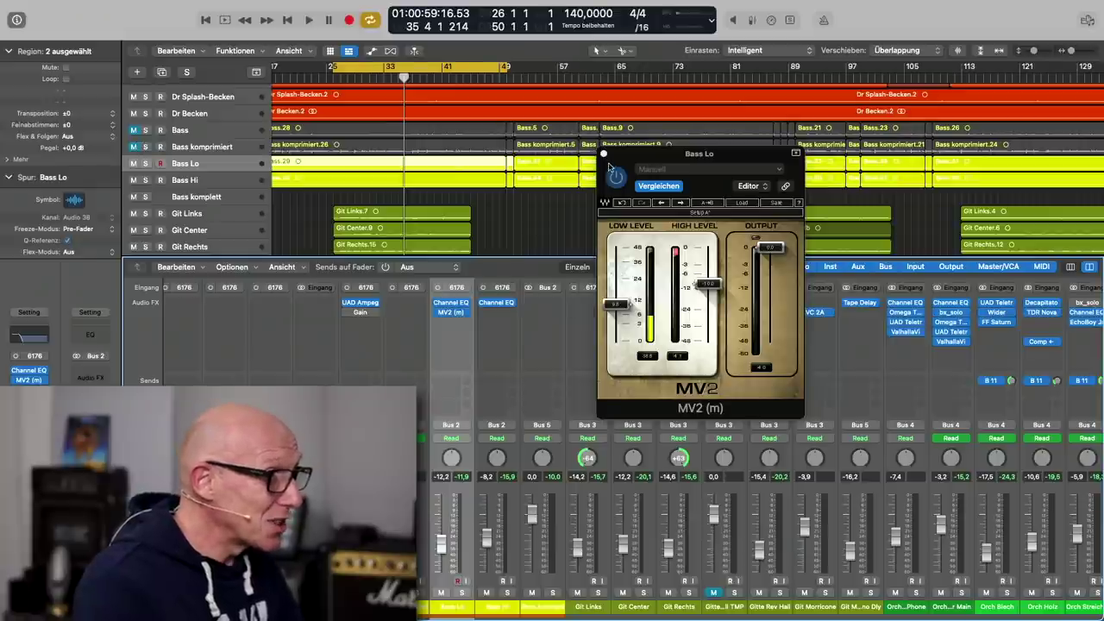
{"action": "left_click", "coordinate": [605, 155]}
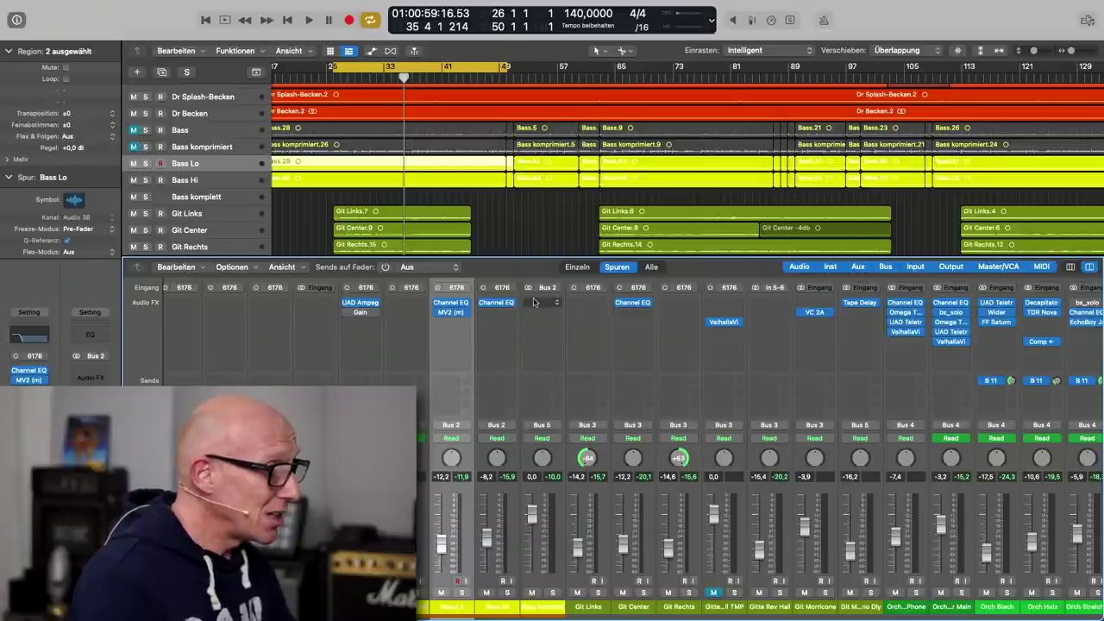
- Insert the mono Distortion plug-in after the Channel EQ on the Bass Hi channel
{"action": "left_click", "coordinate": [515, 504]}
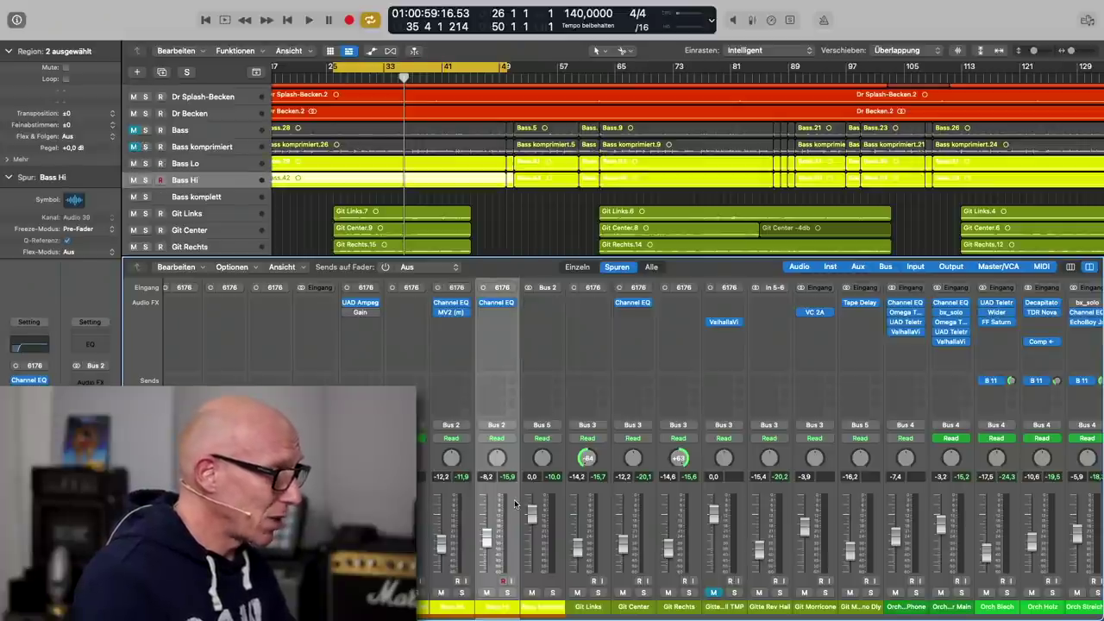
{"action": "left_click", "coordinate": [516, 314]}
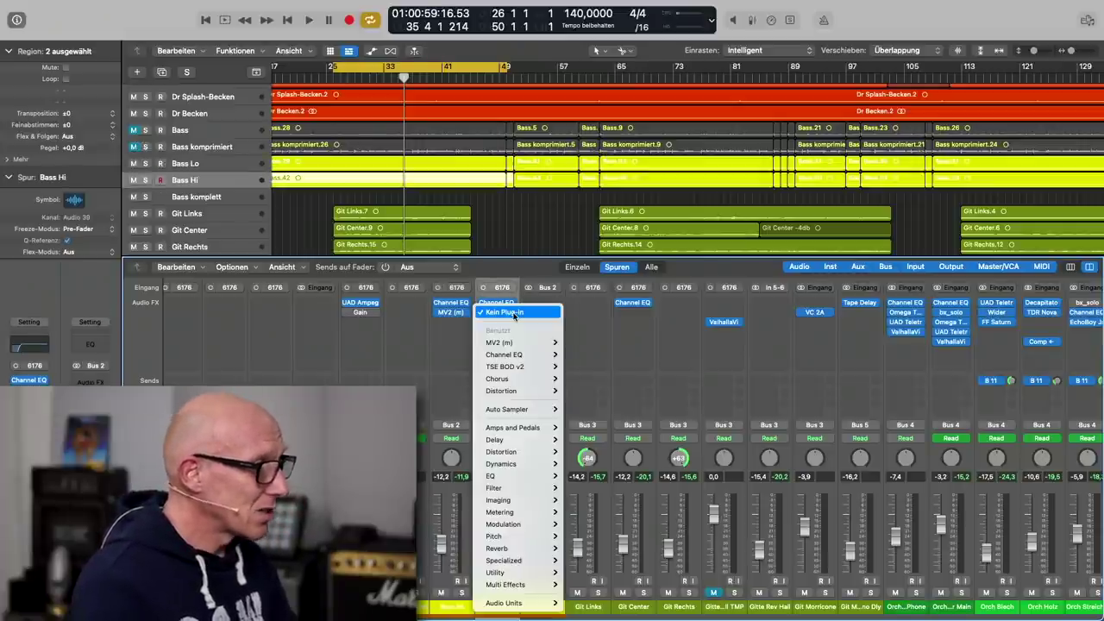
{"action": "mouse_move", "coordinate": [517, 391]}
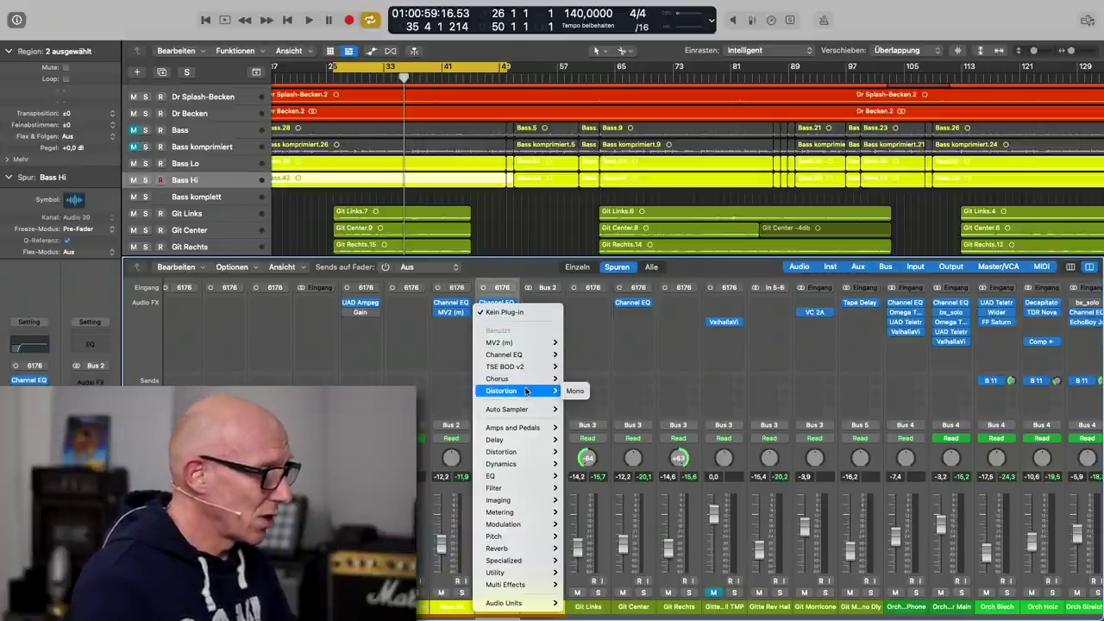
{"action": "left_click", "coordinate": [568, 393]}
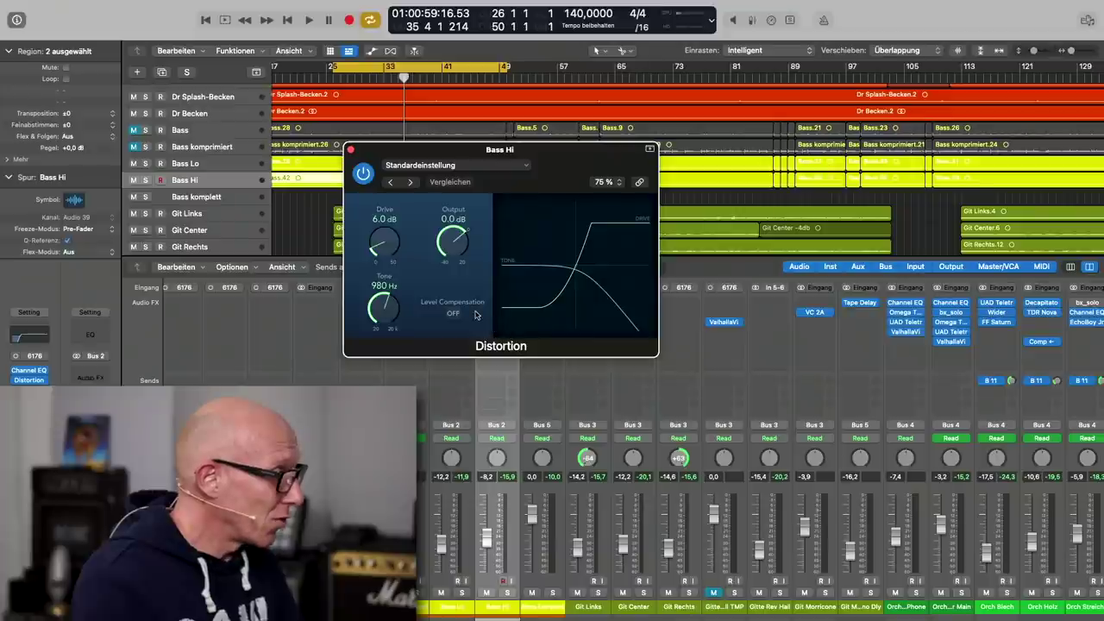
- With Bass Hi soloed and playing, set Distortion to 20 dB Drive, 770 Hz Tone and -12.5 dB Output
{"action": "left_click", "coordinate": [509, 594]}
{"action": "key", "text": "space"}
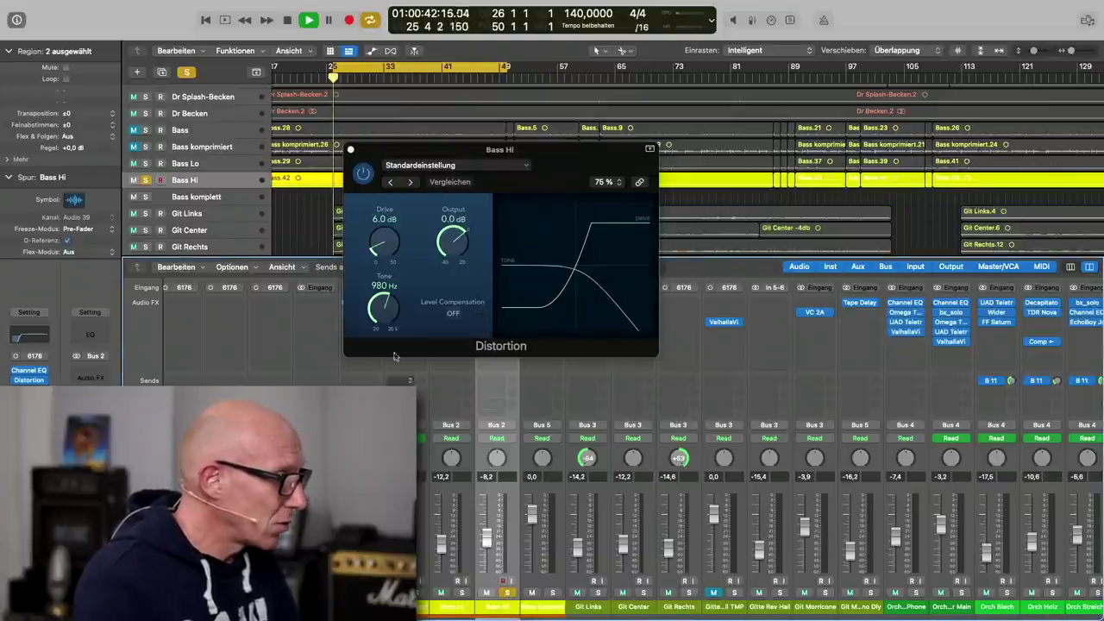
{"action": "left_click_drag", "start_coordinate": [380, 249], "coordinate": [380, 231]}
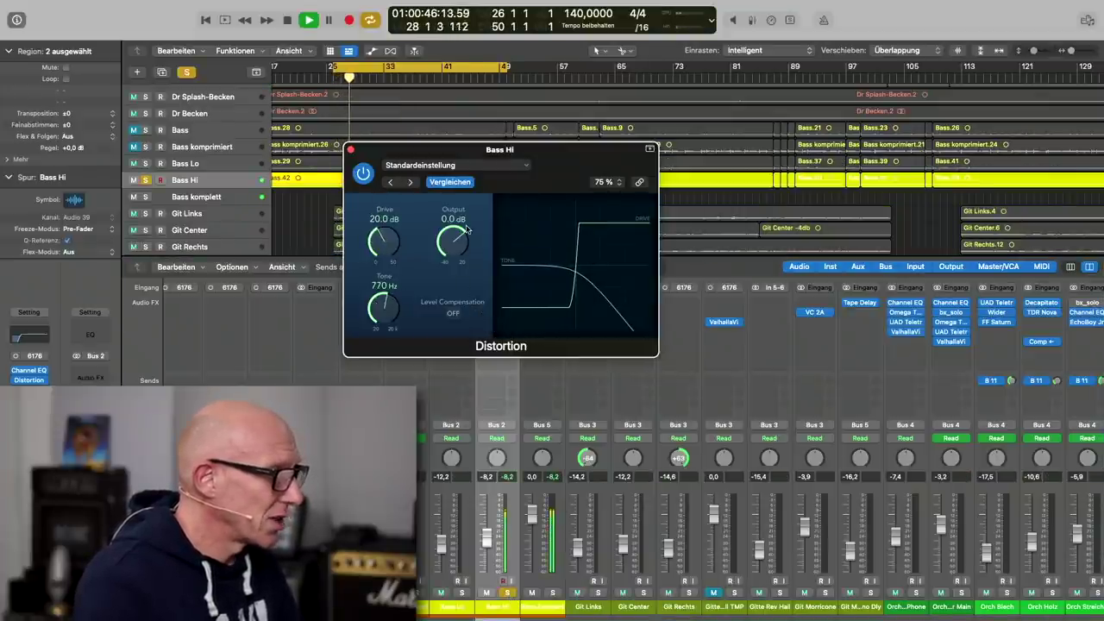
{"action": "left_click_drag", "start_coordinate": [462, 151], "coordinate": [681, 140]}
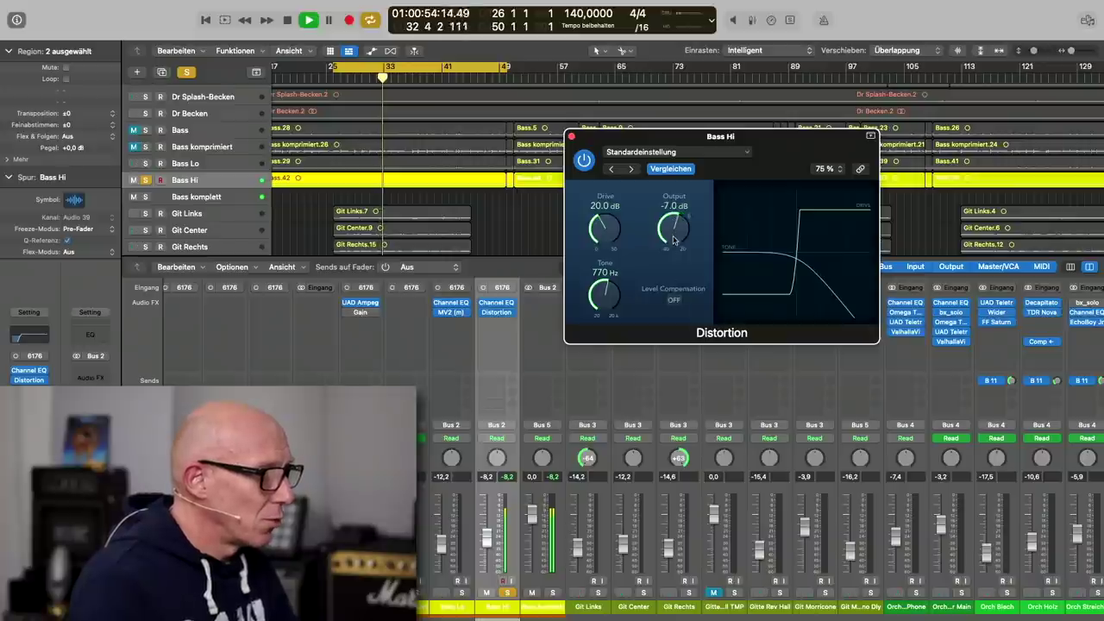
{"action": "left_click_drag", "start_coordinate": [673, 246], "coordinate": [676, 248]}
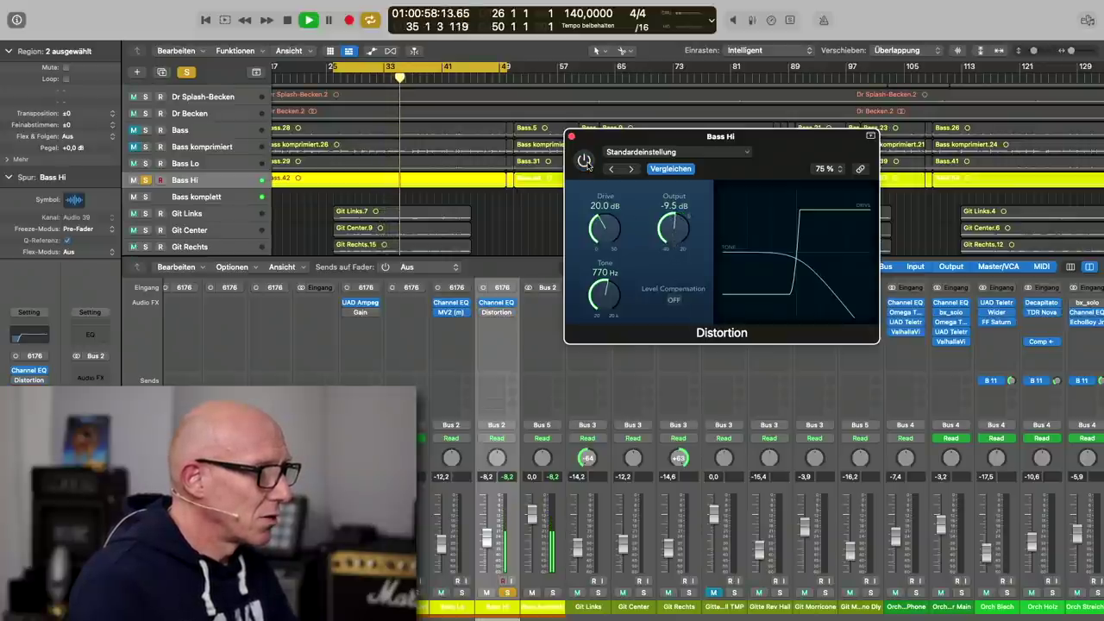
{"action": "left_click_drag", "start_coordinate": [671, 235], "coordinate": [669, 239]}
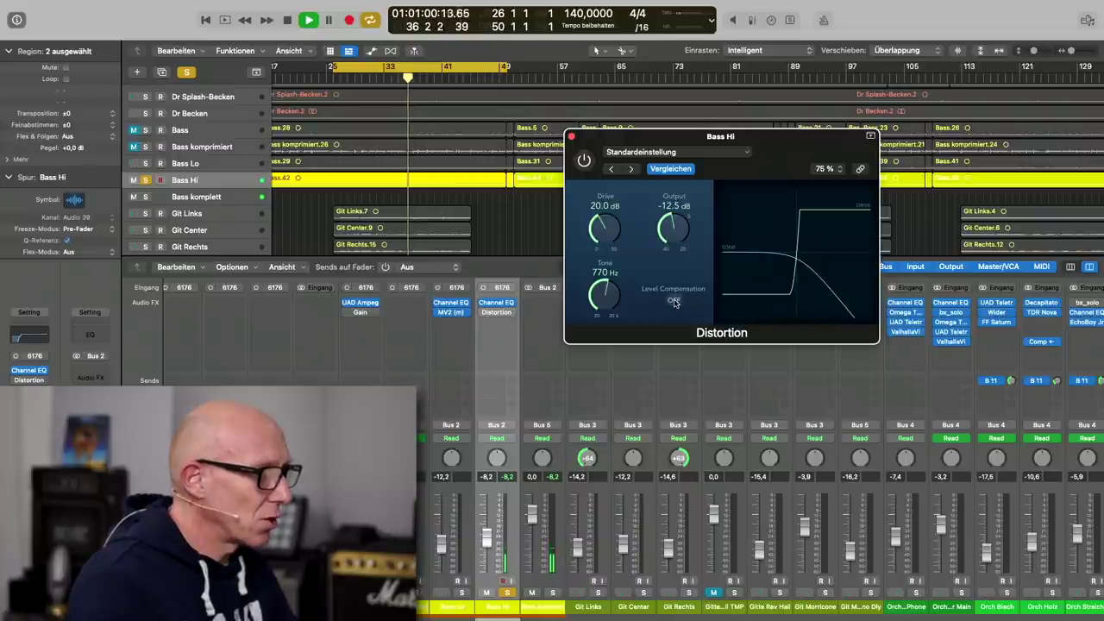
- Turn on Level Compensation and compare Distortion on and off, adding Bass Lo to the solo before closing the plug-in
{"action": "left_click", "coordinate": [585, 161]}
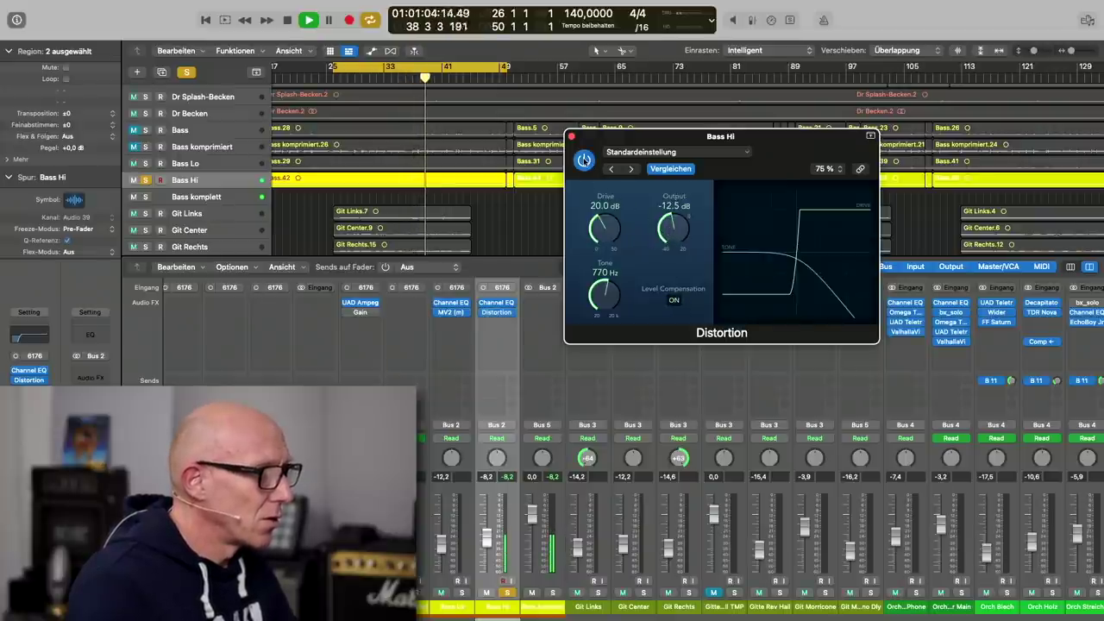
{"action": "left_click", "coordinate": [584, 160]}
{"action": "left_click", "coordinate": [584, 160]}
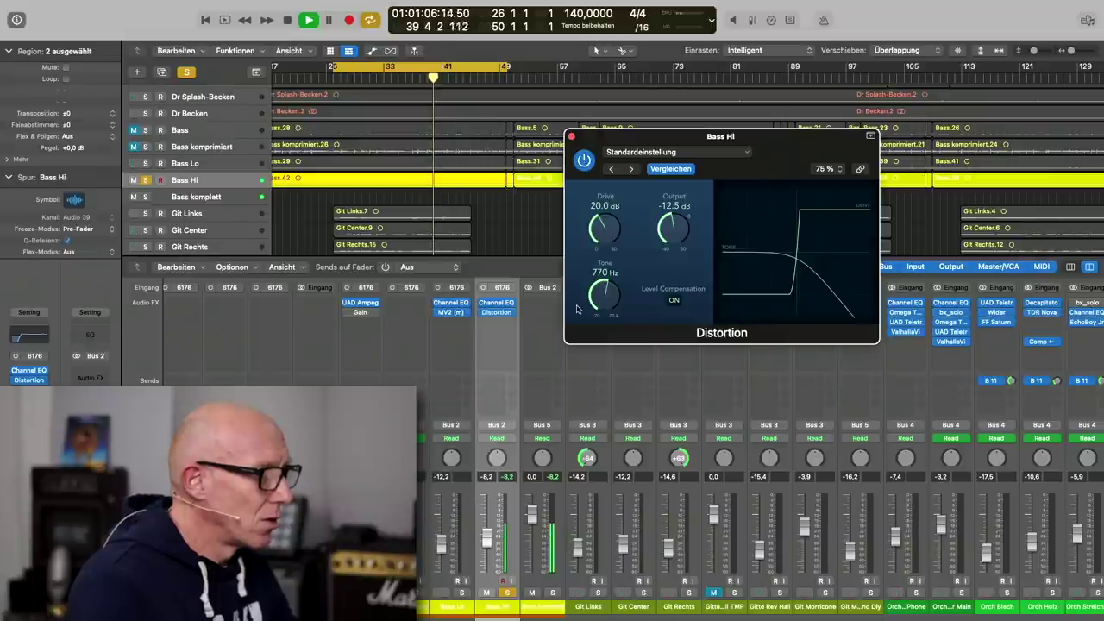
{"action": "left_click", "coordinate": [464, 592]}
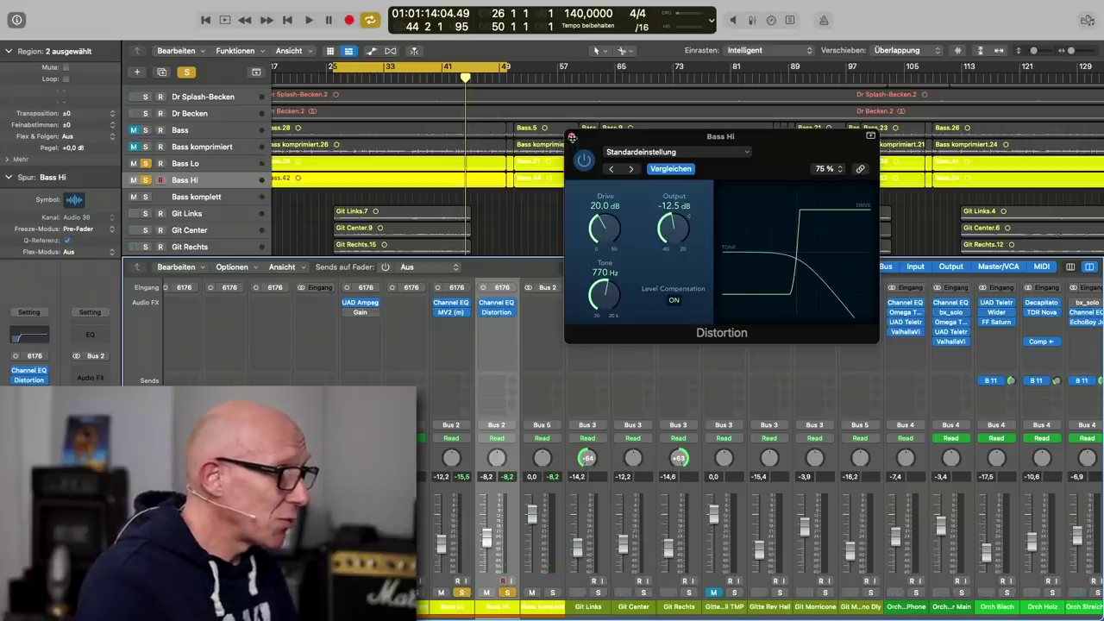
{"action": "left_click", "coordinate": [572, 137]}
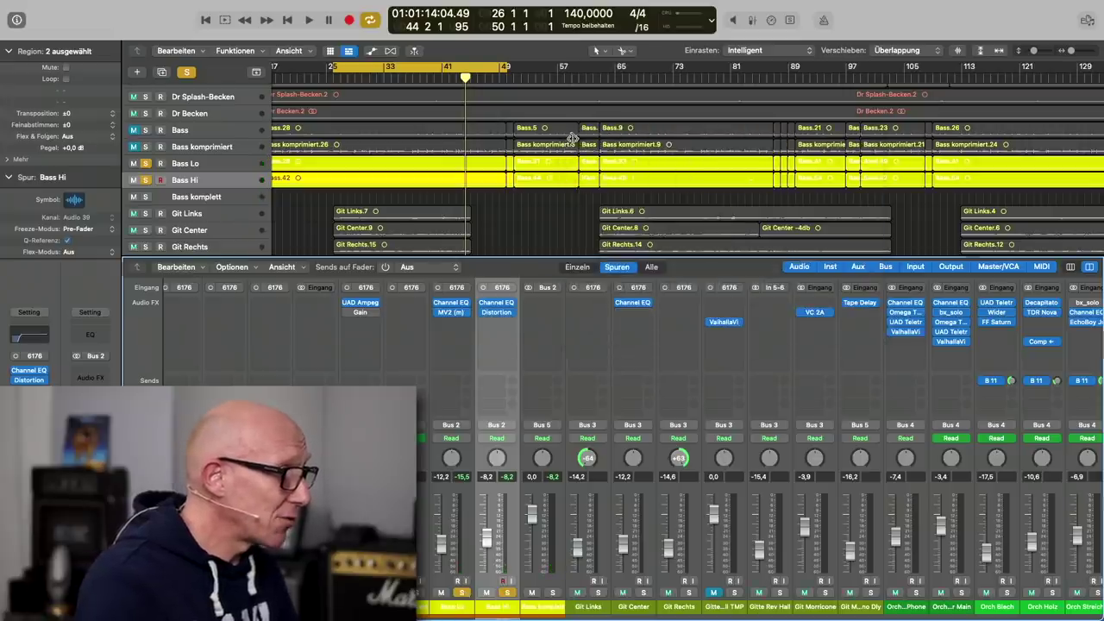
- Create a new track with the same settings as Bass Hi and copy the bass regions onto it
{"action": "right_click", "coordinate": [225, 183]}
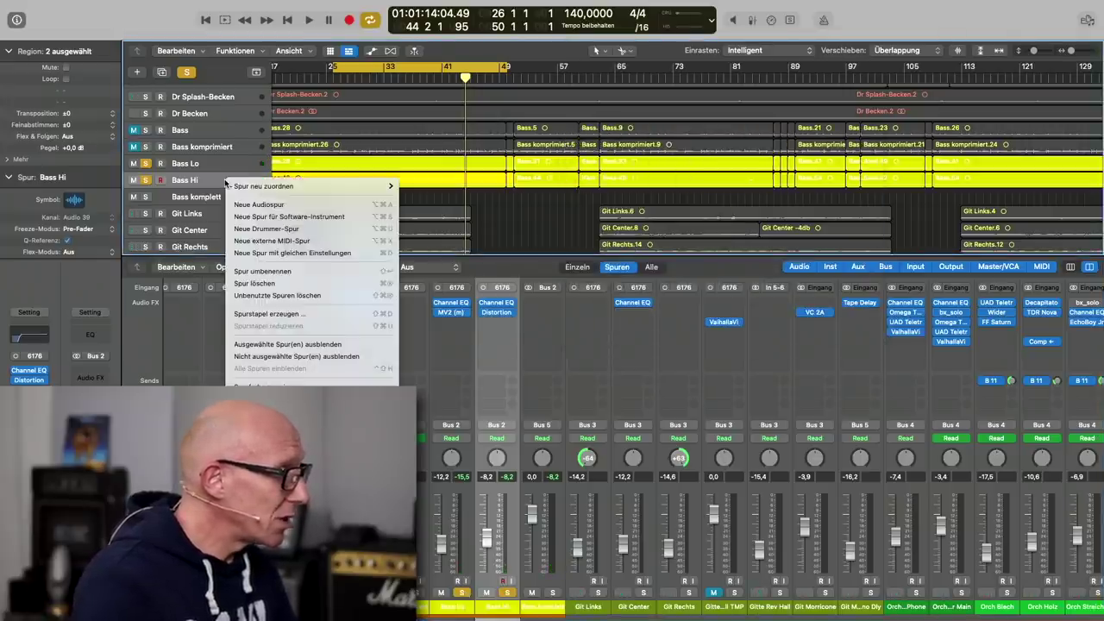
{"action": "left_click", "coordinate": [320, 254]}
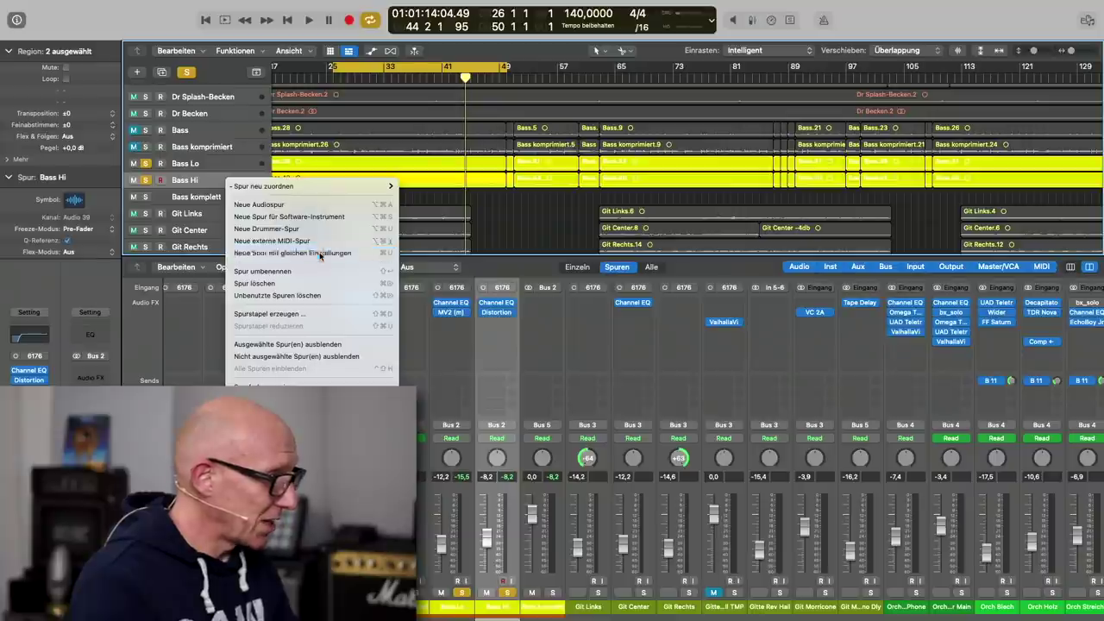
{"action": "scroll", "coordinate": [417, 199], "scroll_direction": "right", "scroll_amount": 1}
{"action": "scroll", "coordinate": [419, 199], "scroll_direction": "down", "scroll_amount": 3}
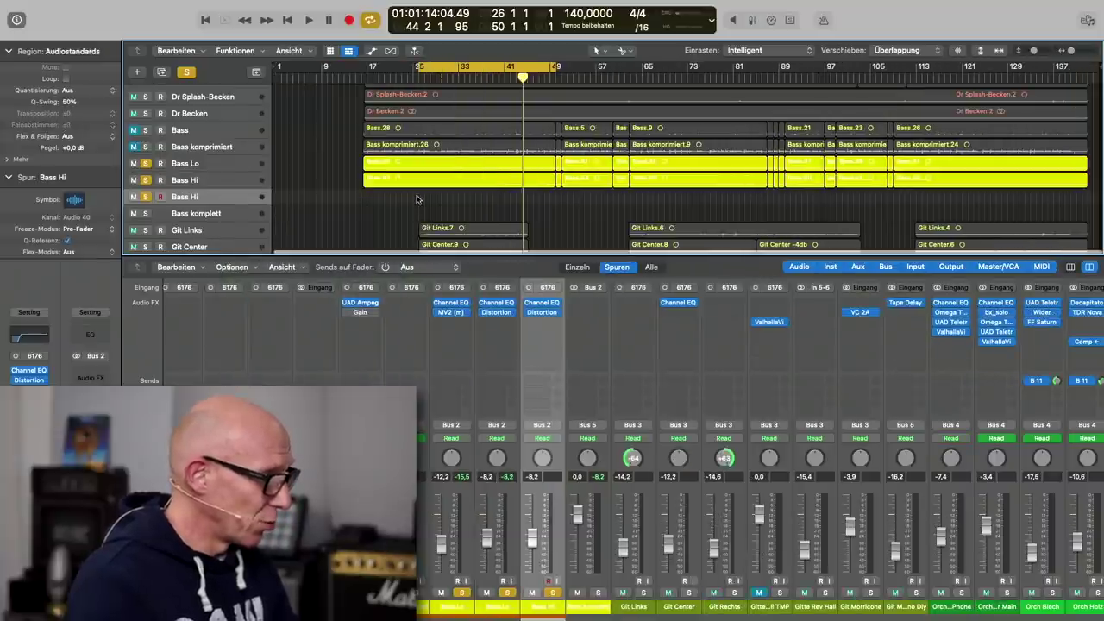
{"action": "left_click_drag", "start_coordinate": [386, 198], "coordinate": [952, 194]}
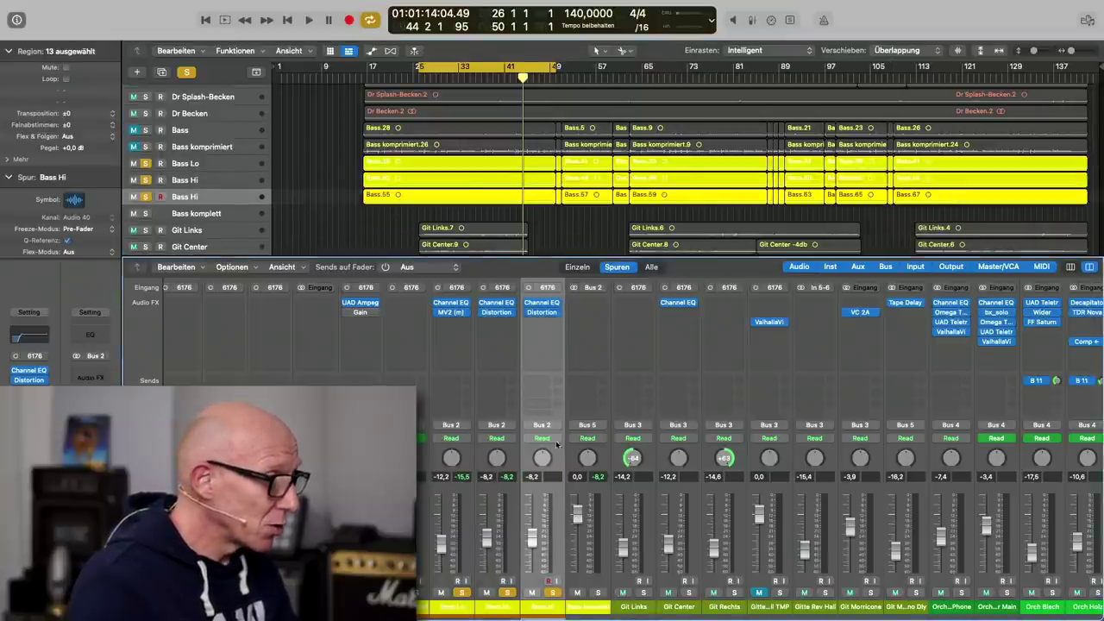
- Replace Distortion on the duplicated Bass Hi channel with the Chorus plug-in in its Mono->Stereo version
{"action": "left_click", "coordinate": [556, 314]}
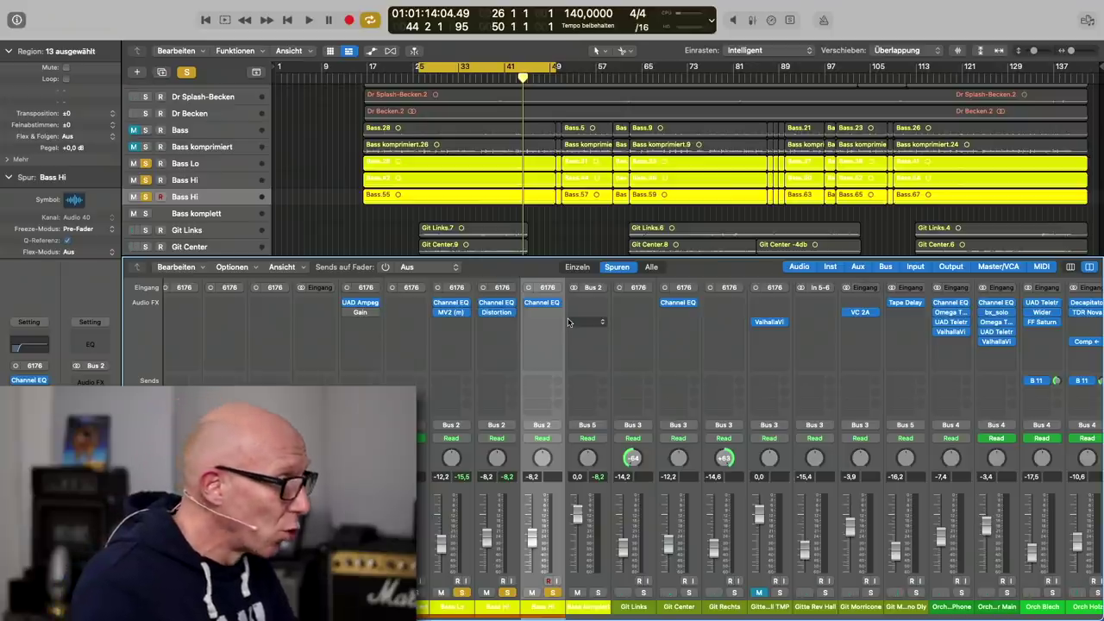
{"action": "left_click", "coordinate": [552, 316]}
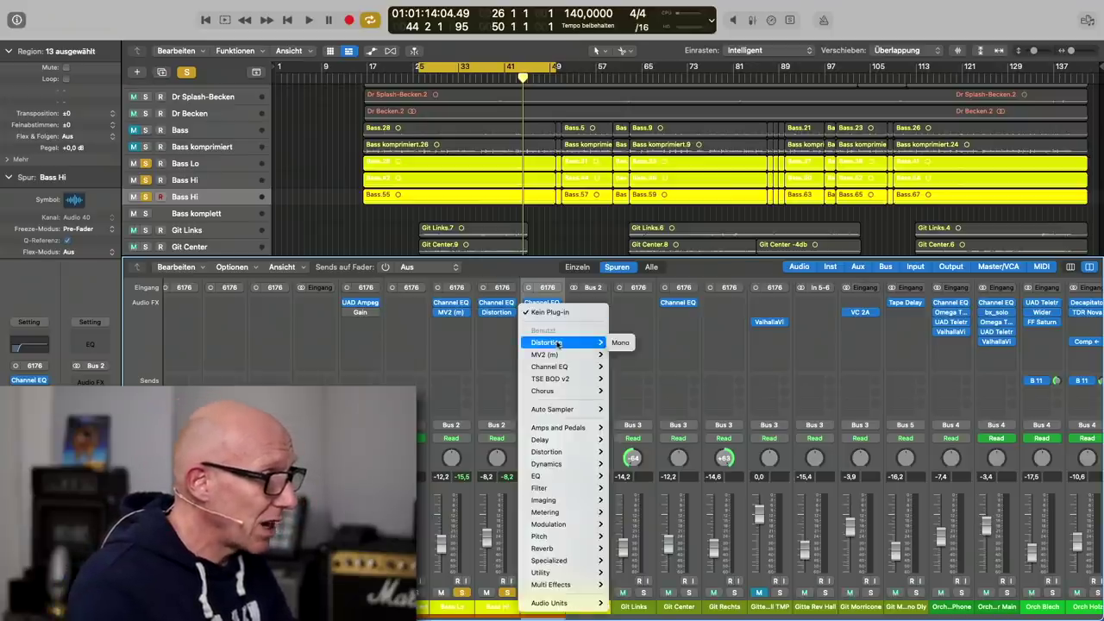
{"action": "mouse_move", "coordinate": [556, 392]}
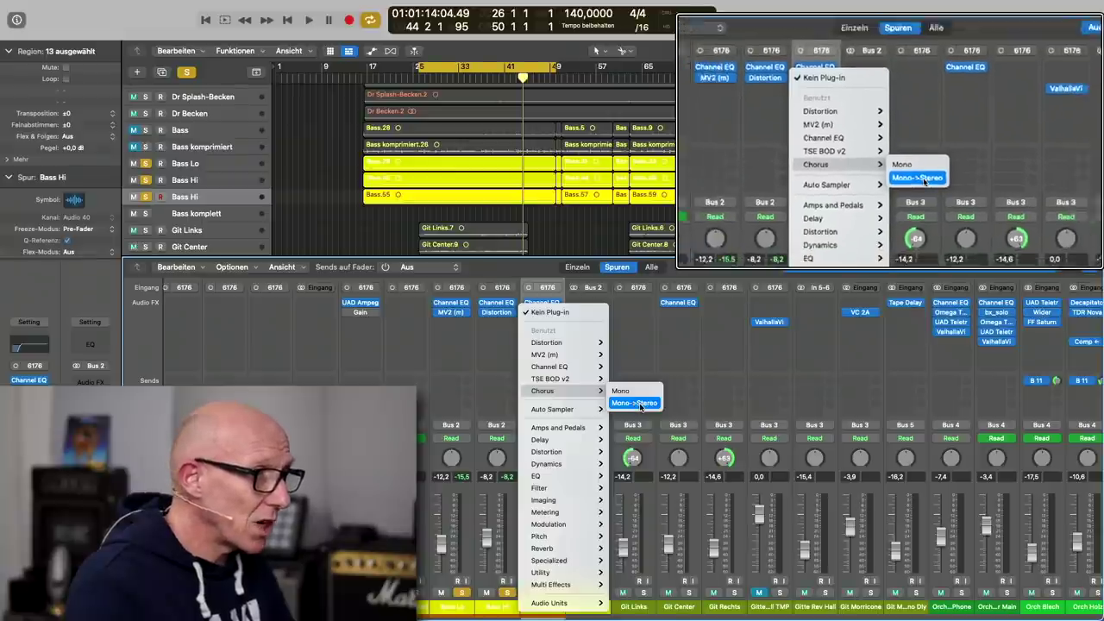
{"action": "left_click", "coordinate": [640, 405]}
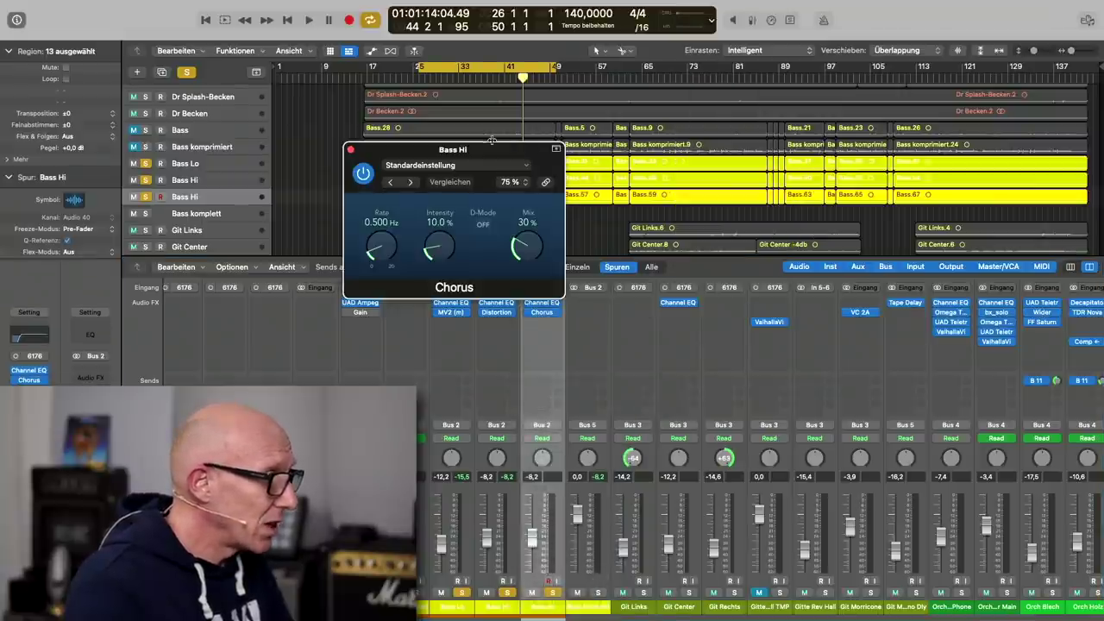
- With only the new Bass Hi soloed and playing, set the Chorus Mix to 100%, and add Bass Lo and the other Bass Hi to the solo
{"action": "left_click_drag", "start_coordinate": [456, 144], "coordinate": [753, 178]}
{"action": "left_click", "coordinate": [552, 593], "text": "alt"}
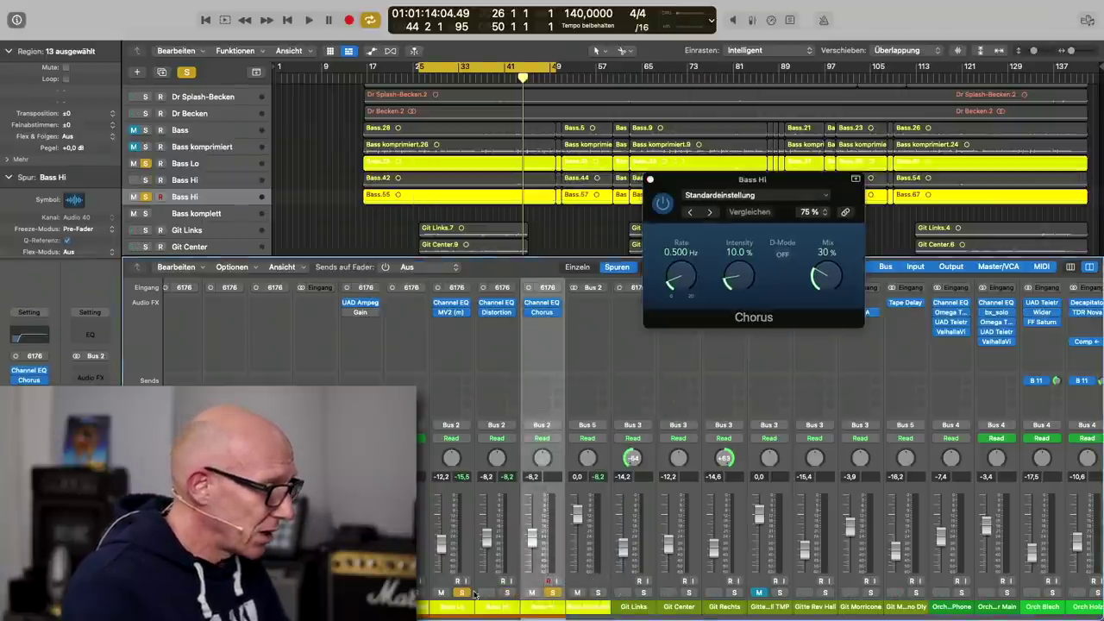
{"action": "key", "text": "space"}
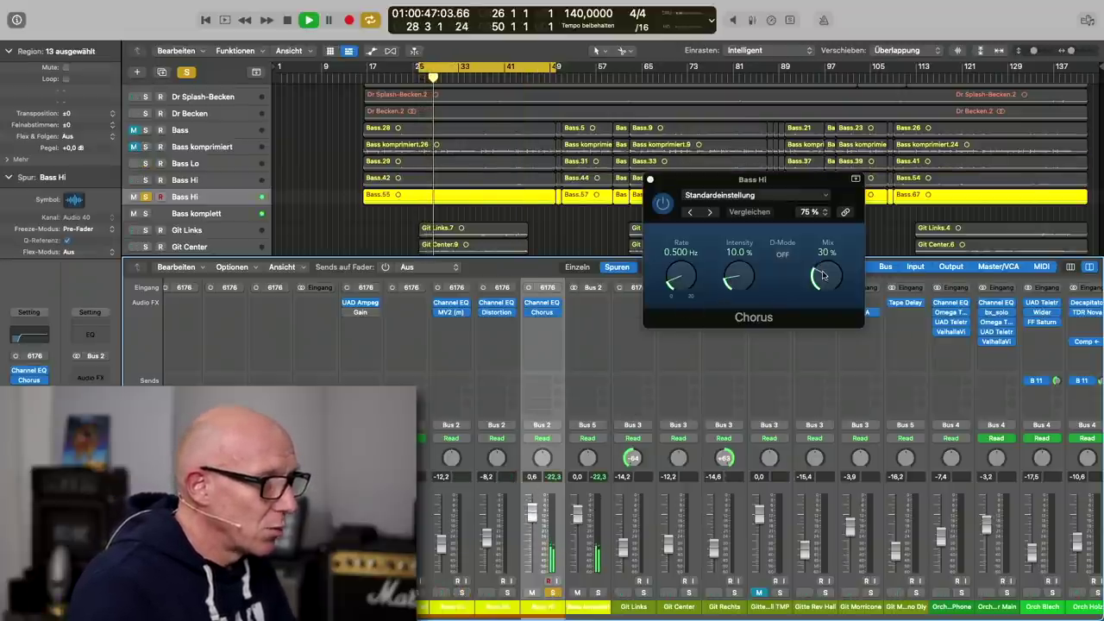
{"action": "left_click_drag", "start_coordinate": [824, 275], "coordinate": [821, 102]}
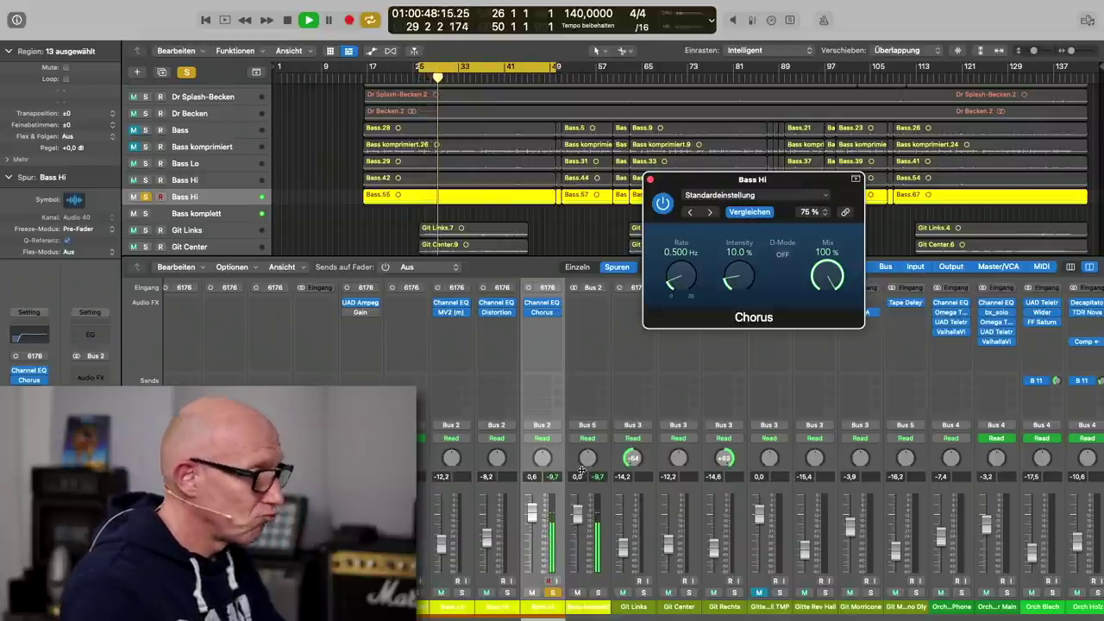
{"action": "left_click", "coordinate": [462, 593]}
{"action": "left_click", "coordinate": [507, 593]}
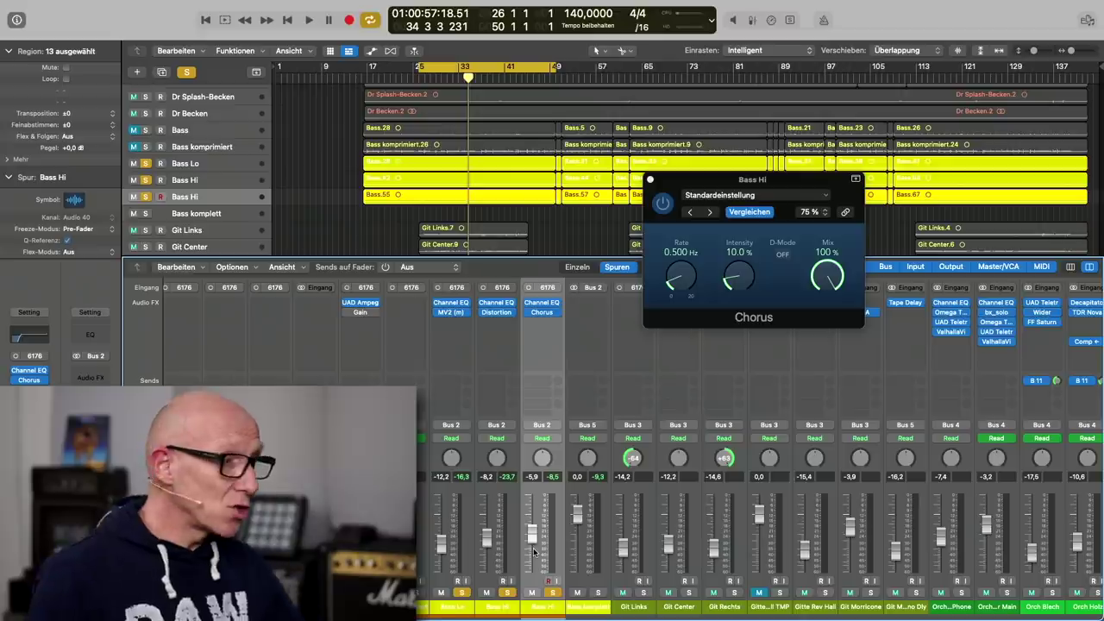
- Unsolo and mute Bass Lo and both Bass Hi channels, and unmute Bass and Bass komprimiert, closing the Chorus plug-in
{"action": "left_click", "coordinate": [463, 593]}
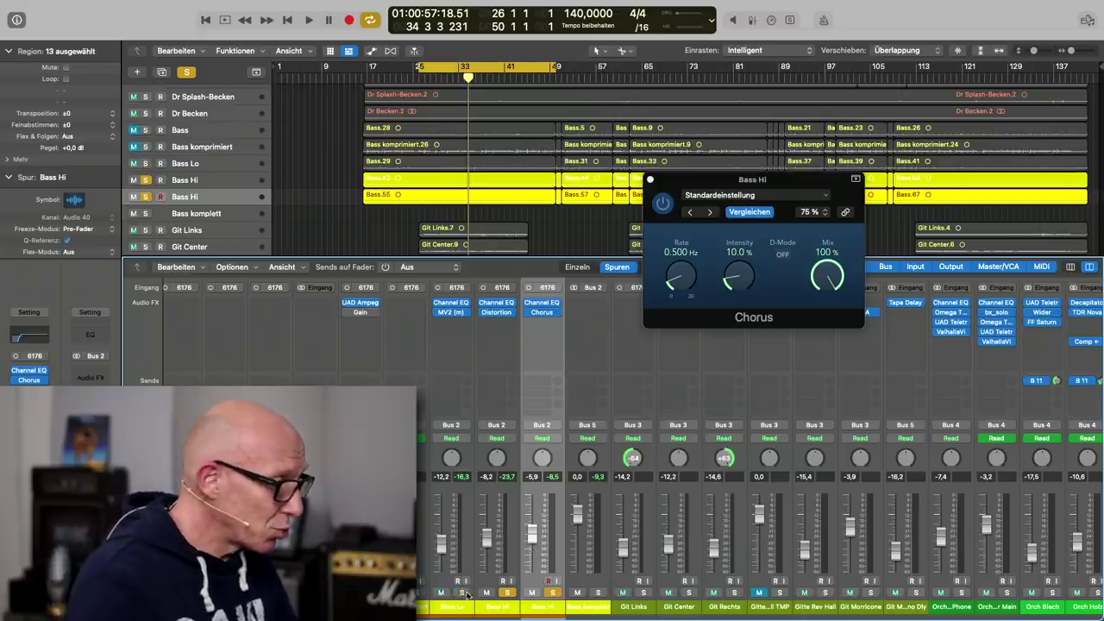
{"action": "left_click", "coordinate": [507, 593]}
{"action": "left_click", "coordinate": [552, 592]}
{"action": "left_click_drag", "start_coordinate": [442, 593], "coordinate": [532, 592]}
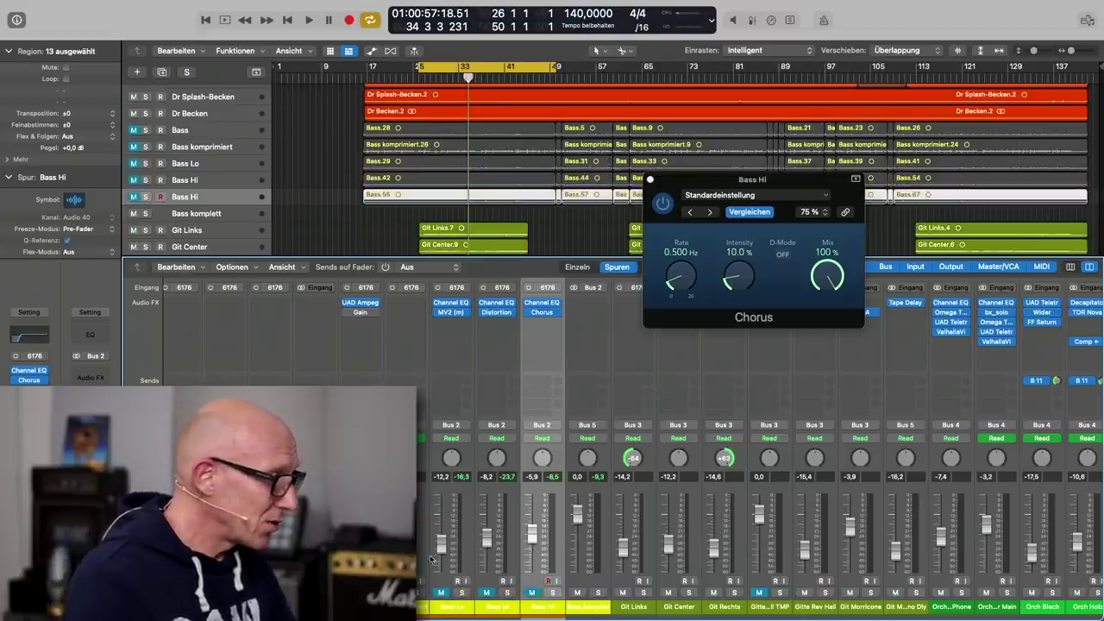
{"action": "left_click_drag", "start_coordinate": [350, 592], "coordinate": [396, 593]}
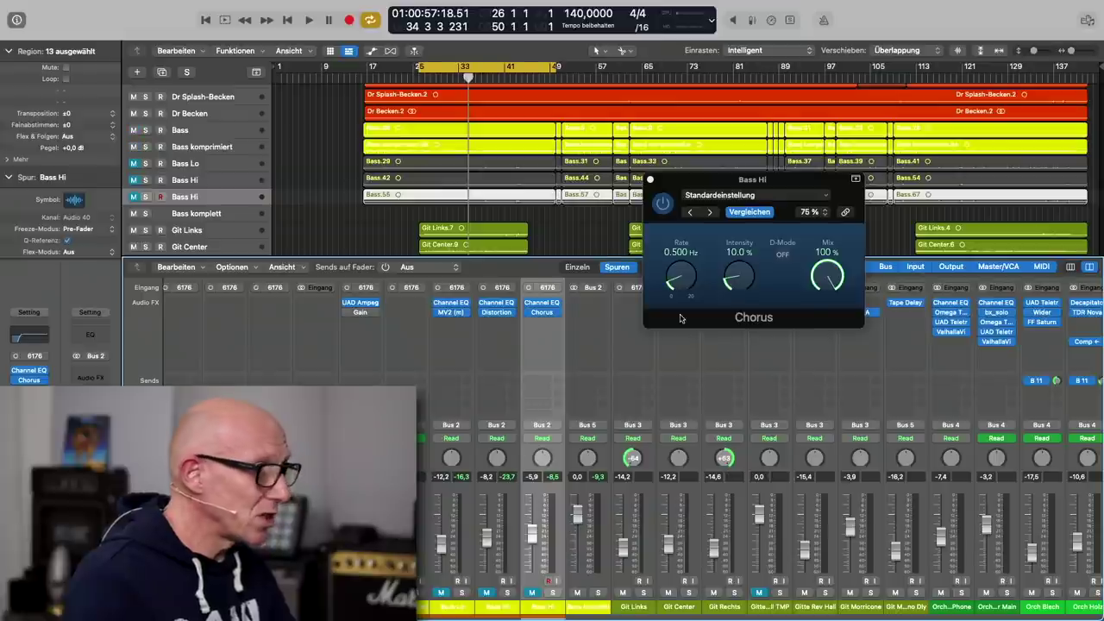
{"action": "left_click", "coordinate": [651, 179]}
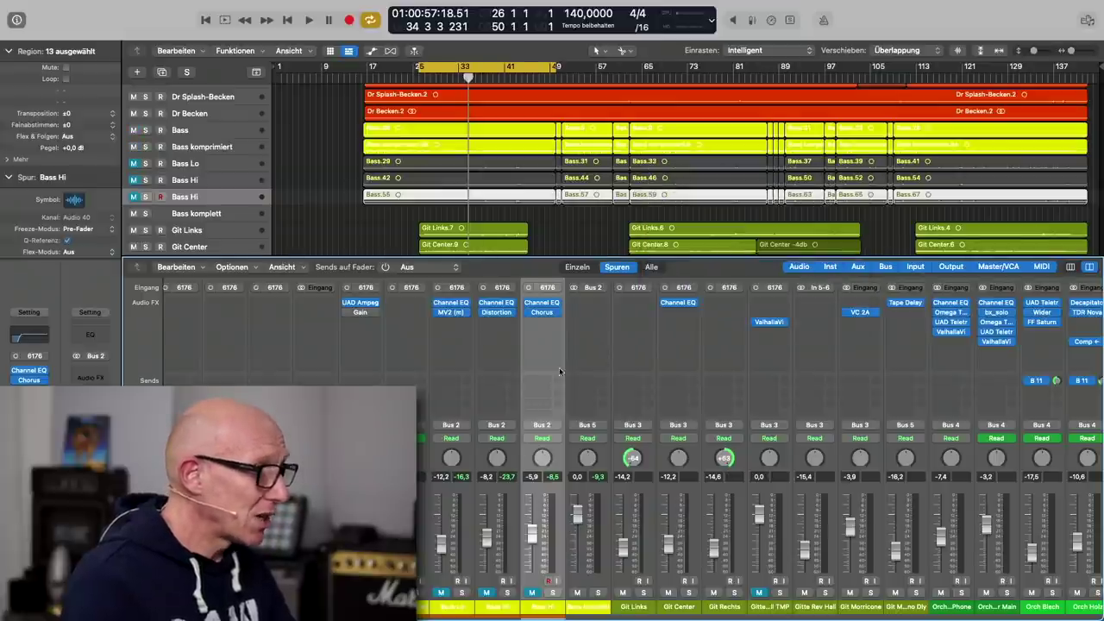
- Solo the Bass channel and listen to it with its UAD Ampeg B15N amp plug-in open for viewing
{"action": "scroll", "coordinate": [519, 382], "scroll_direction": "left", "scroll_amount": 2}
{"action": "scroll", "coordinate": [518, 385], "scroll_direction": "left", "scroll_amount": 1}
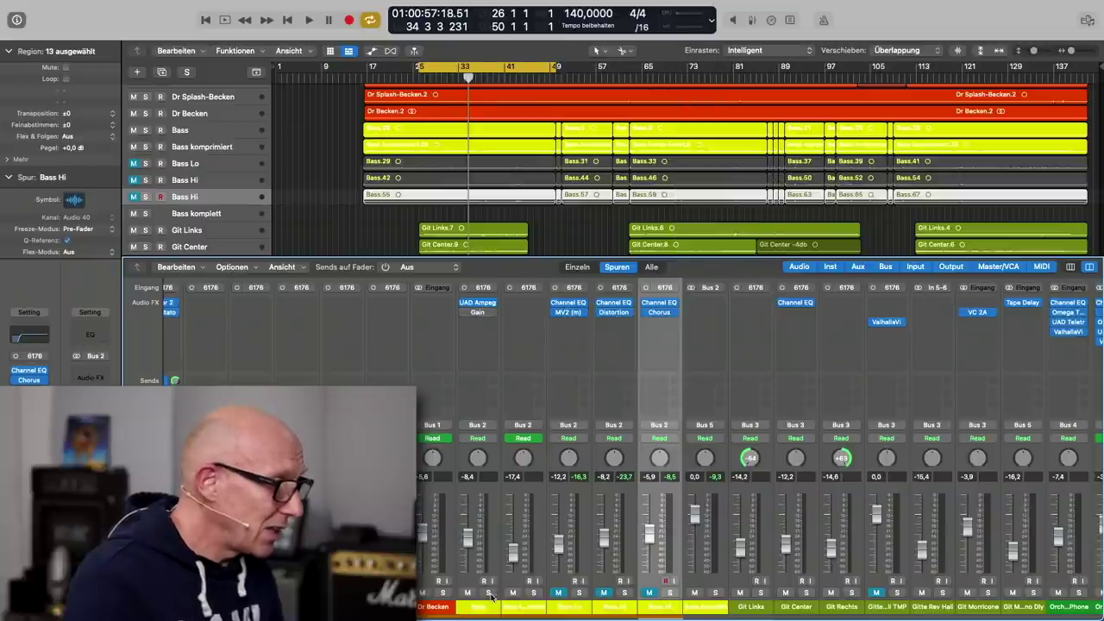
{"action": "left_click", "coordinate": [488, 593]}
{"action": "left_click", "coordinate": [477, 304]}
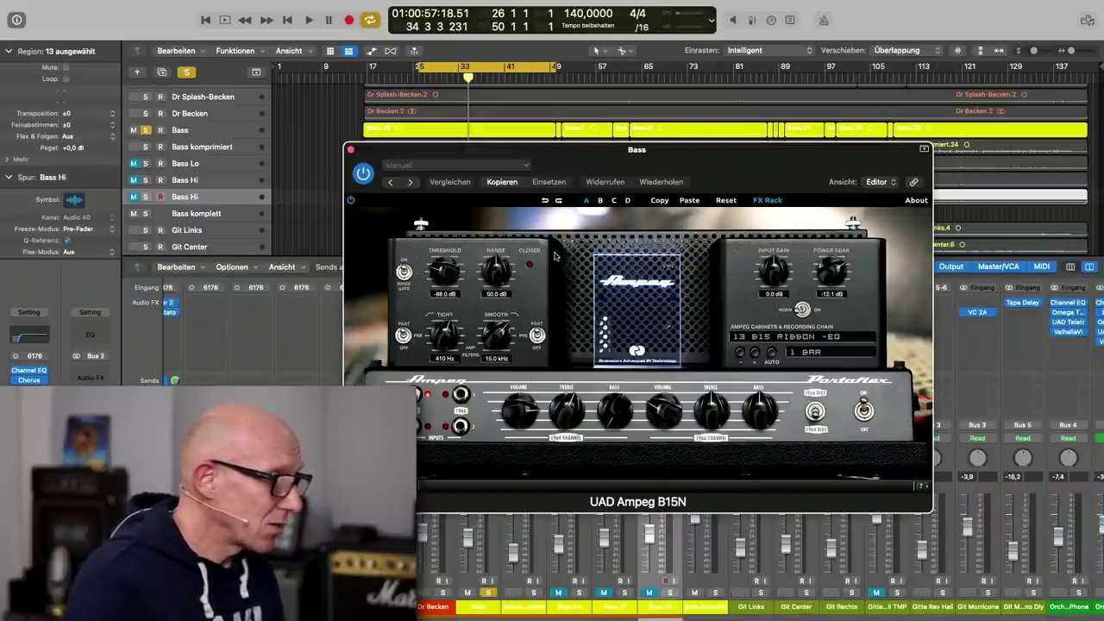
{"action": "left_click_drag", "start_coordinate": [678, 155], "coordinate": [817, 69]}
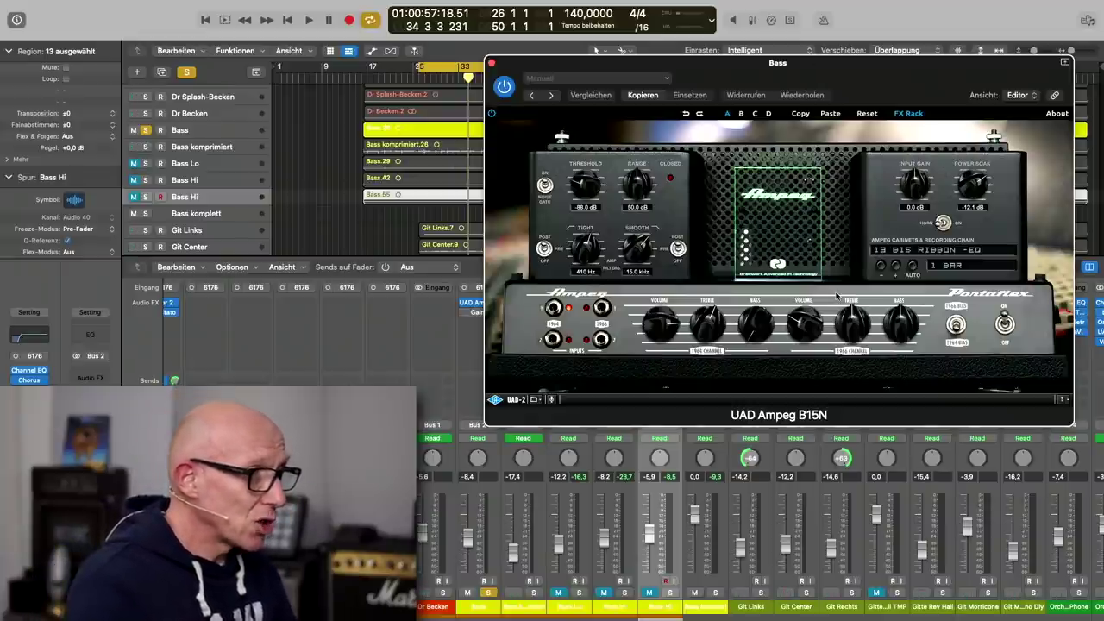
{"action": "key", "text": "space"}
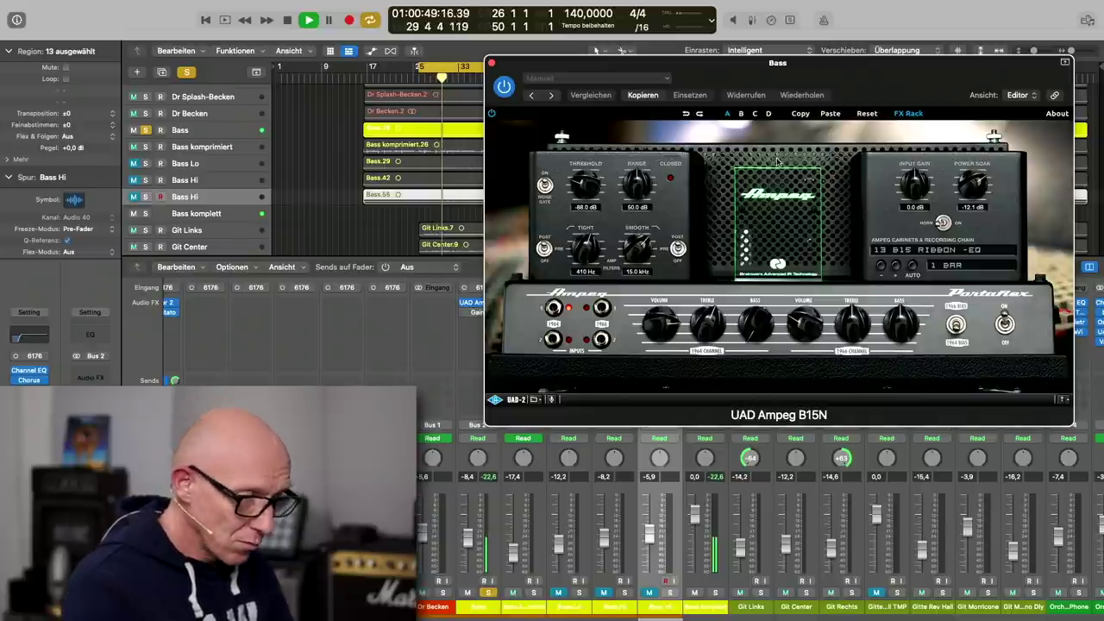
{"action": "key", "text": "space"}
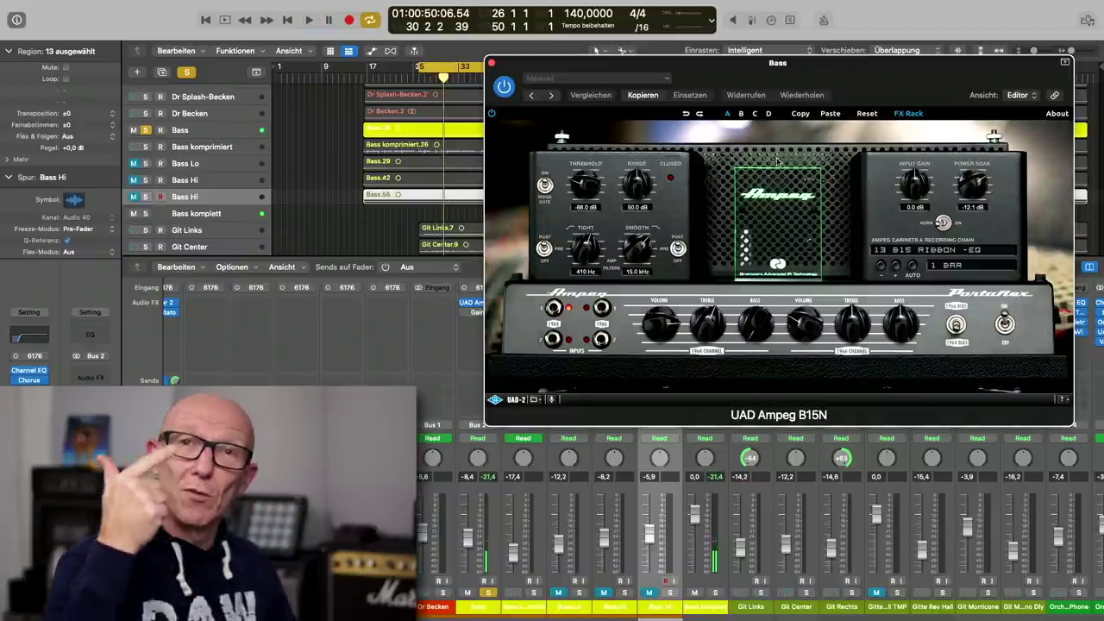
- Add Bass komprimiert to the solo and listen to it together with the amped Bass channel
{"action": "left_click", "coordinate": [533, 593]}
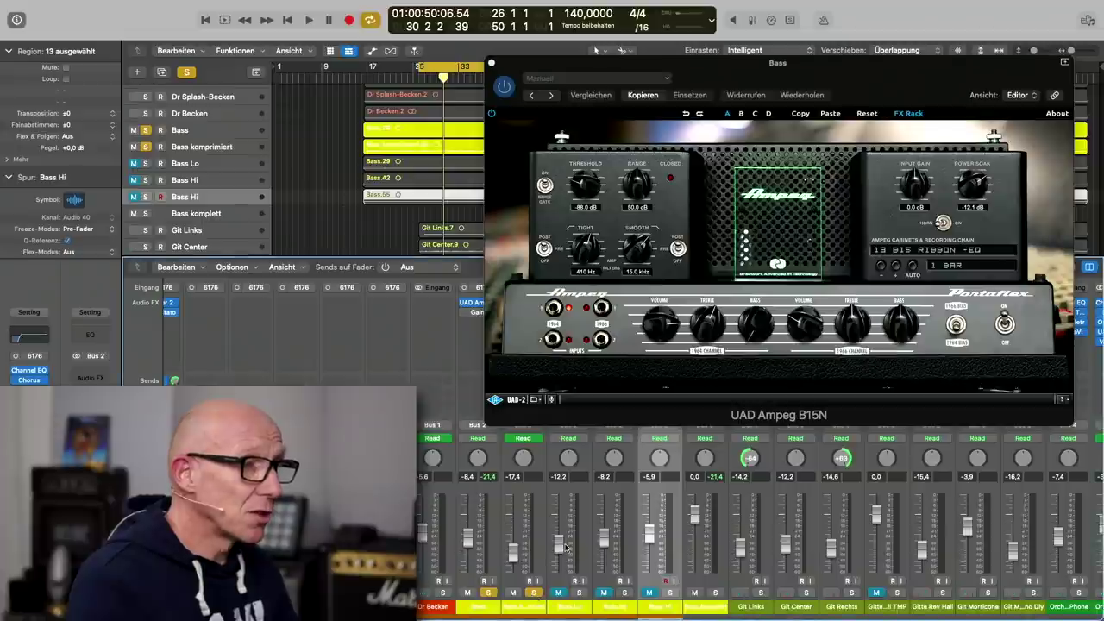
{"action": "key", "text": "space"}
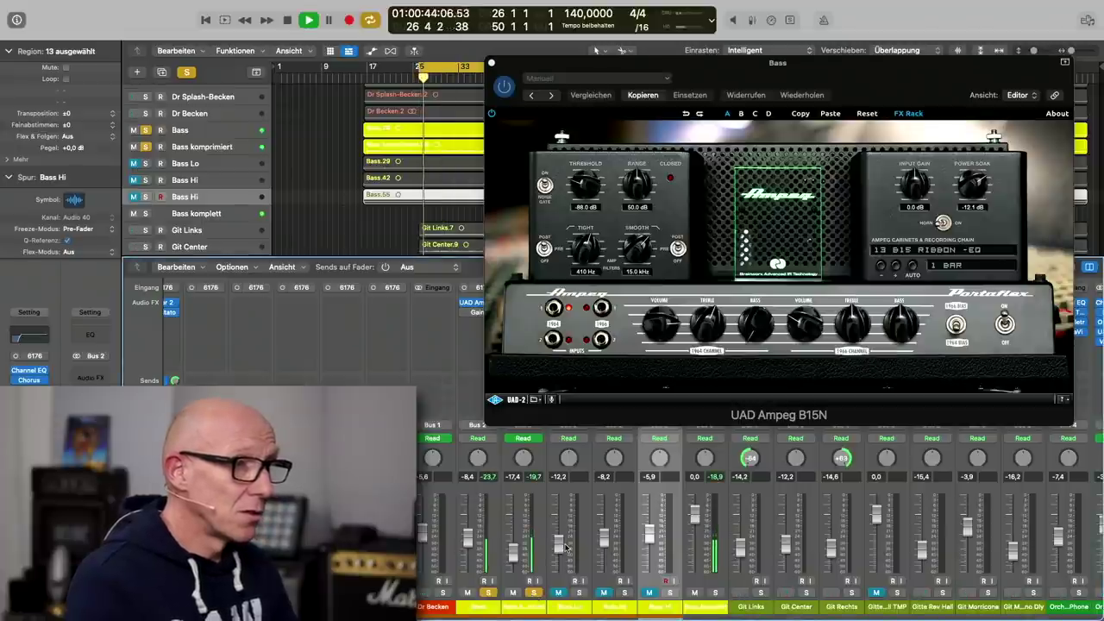
{"action": "left_click_drag", "start_coordinate": [861, 66], "coordinate": [874, 43]}
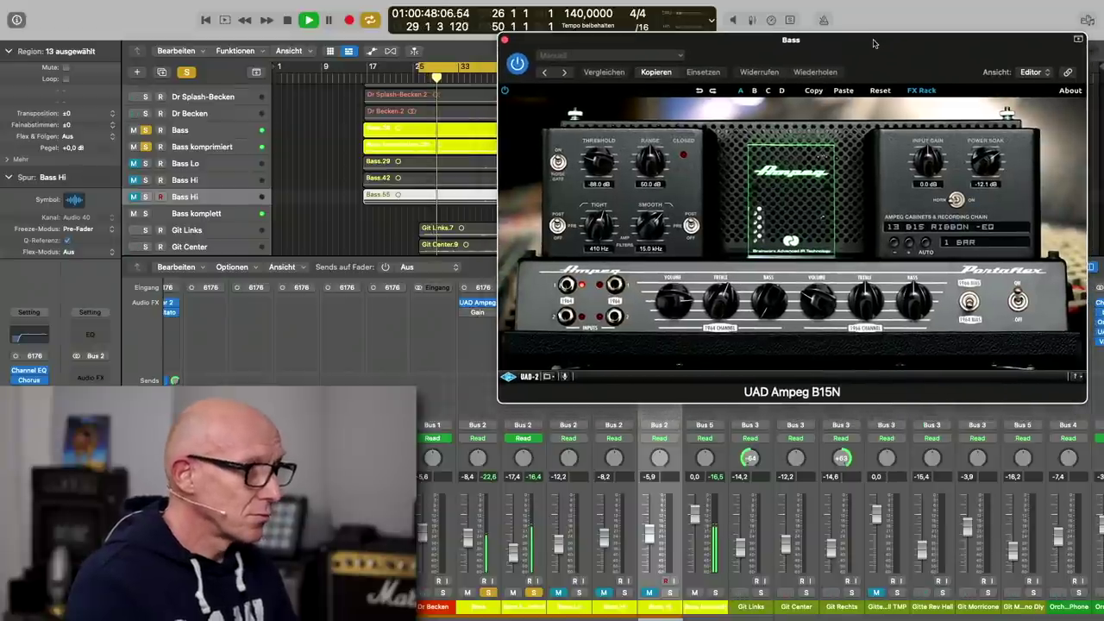
{"action": "key", "text": "space"}
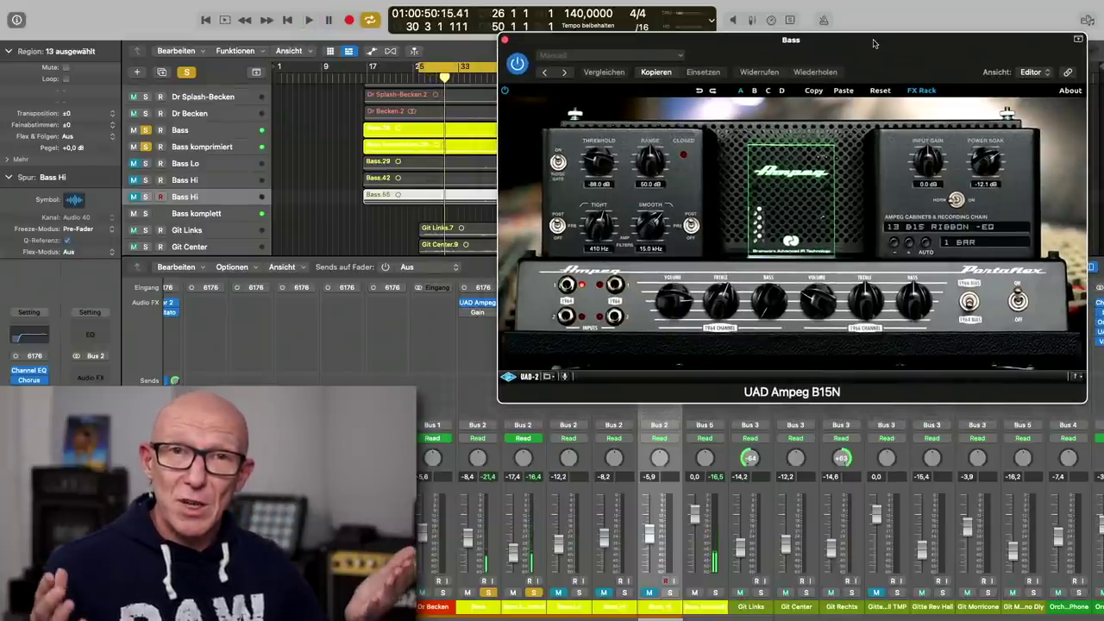